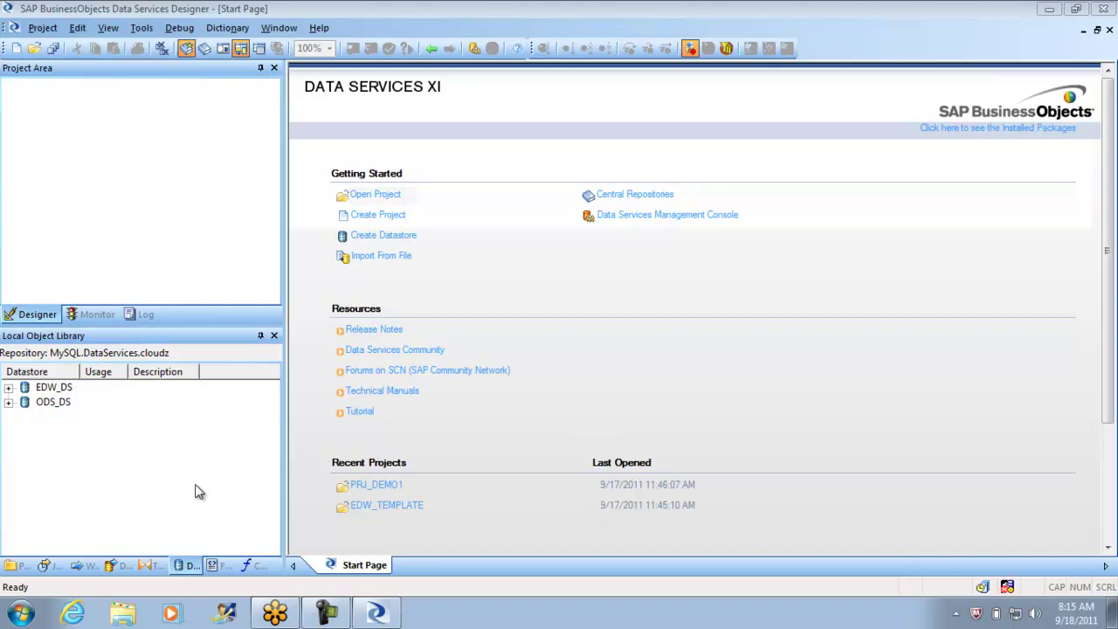
Open the PRJ_DEMO1 project in the project area and display the repository's datastores in the object library
{"action": "left_click", "coordinate": [16, 567]}
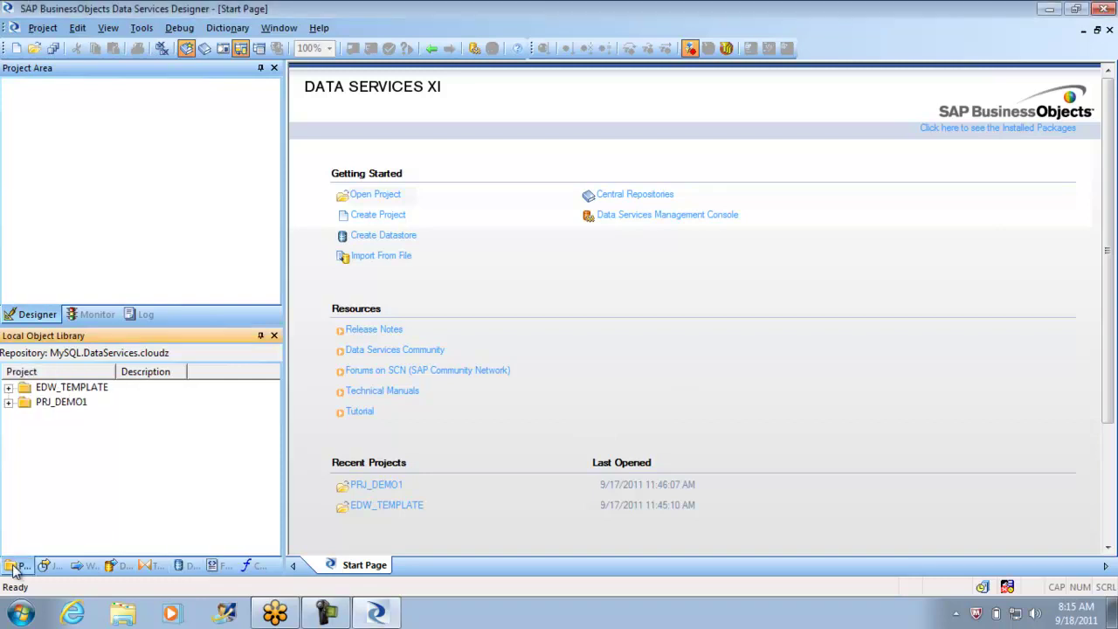
{"action": "double_click", "coordinate": [63, 403]}
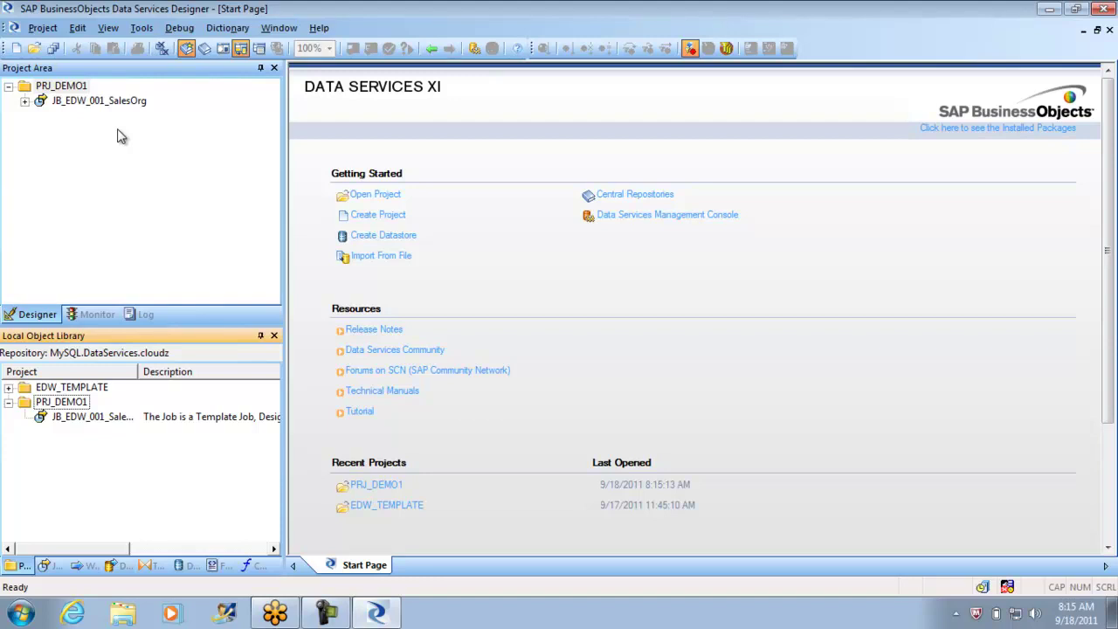
{"action": "left_click", "coordinate": [183, 567]}
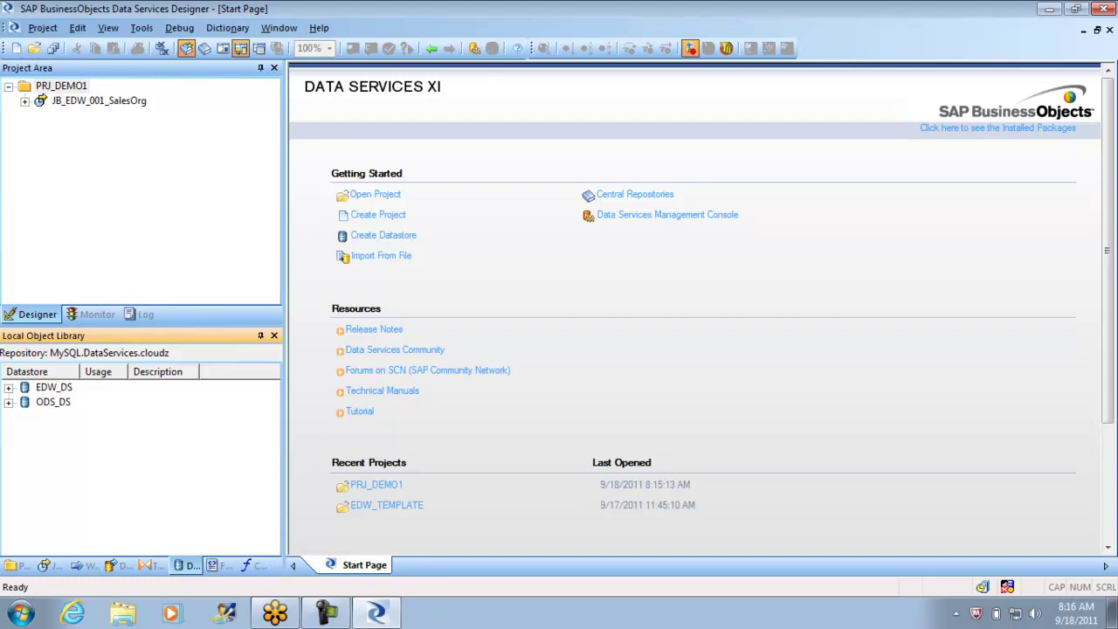
Launch MySQL Workbench 5.2 CE and open the training_local connection, entering the database password
{"action": "left_click", "coordinate": [21, 614]}
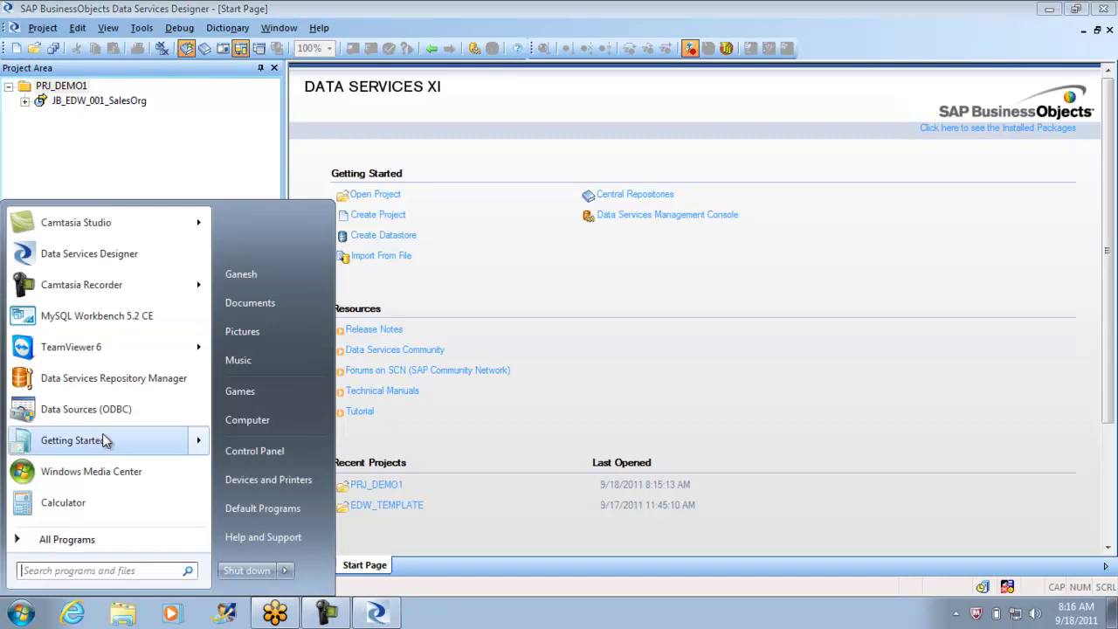
{"action": "mouse_move", "coordinate": [102, 439]}
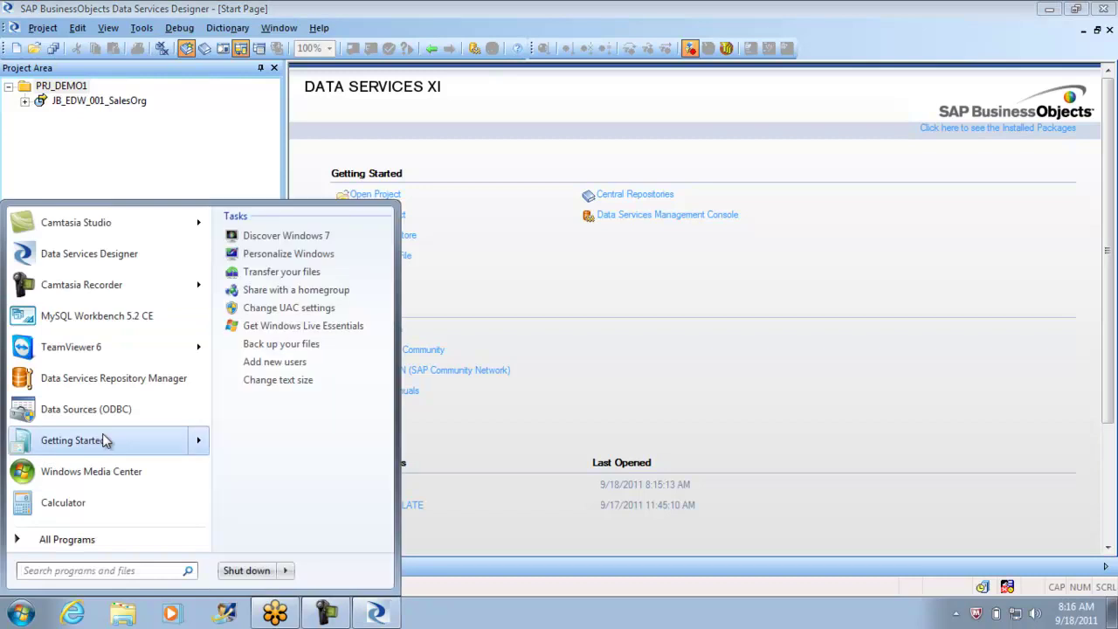
{"action": "left_click", "coordinate": [129, 321]}
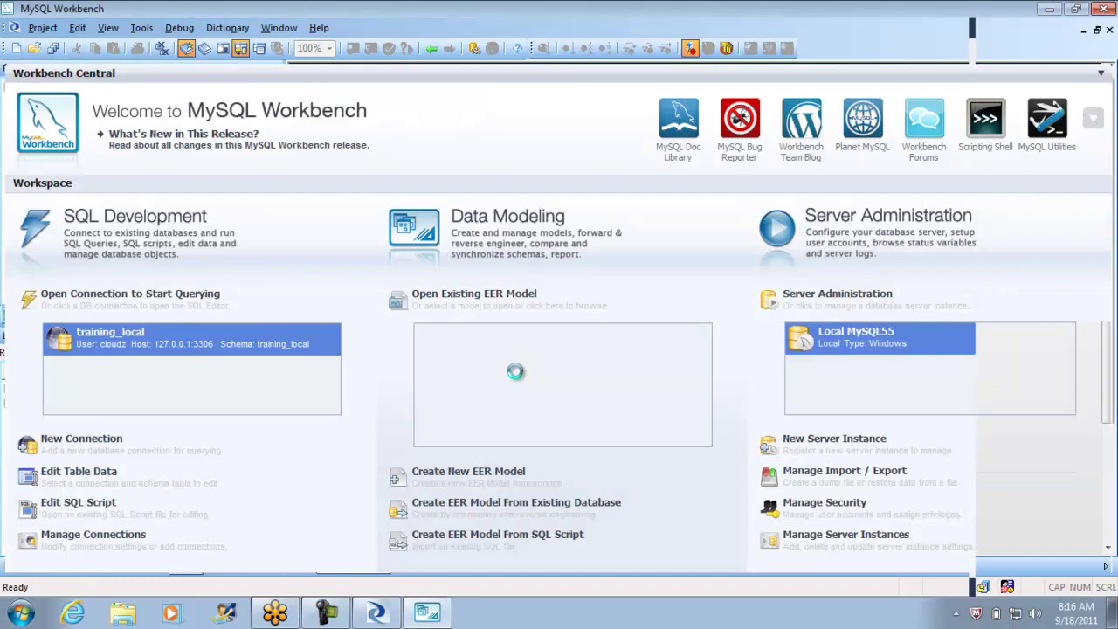
{"action": "double_click", "coordinate": [97, 333]}
{"action": "type", "text": "*******"}
{"action": "key", "text": "Return"}
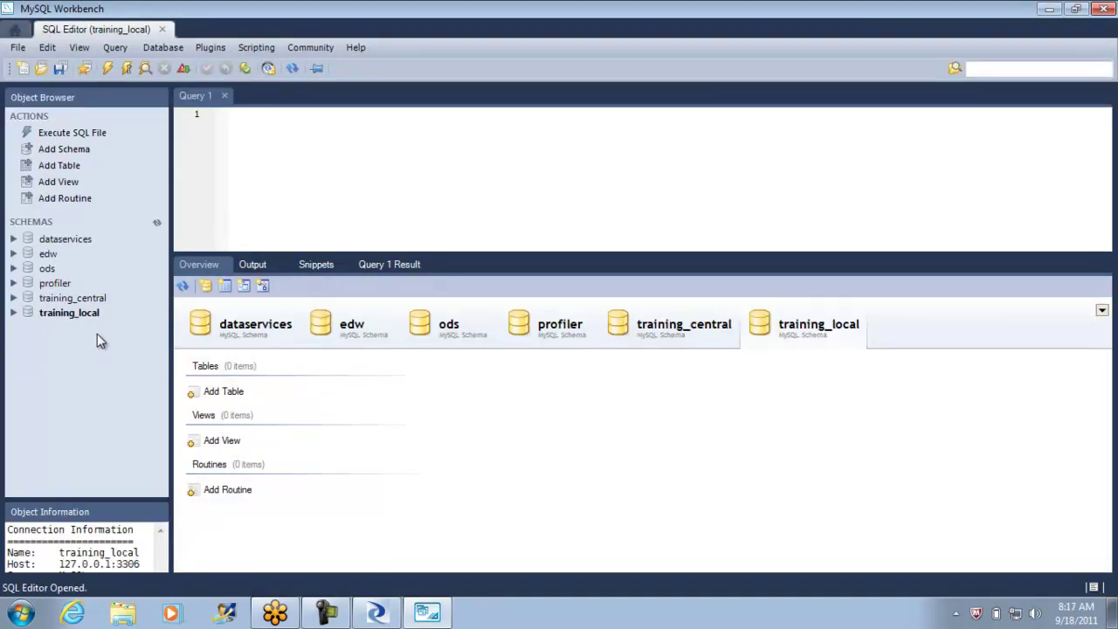
Examine the tables in the dataservices, edw and ods schemas and check the options for creating a schema
{"action": "left_click", "coordinate": [247, 327]}
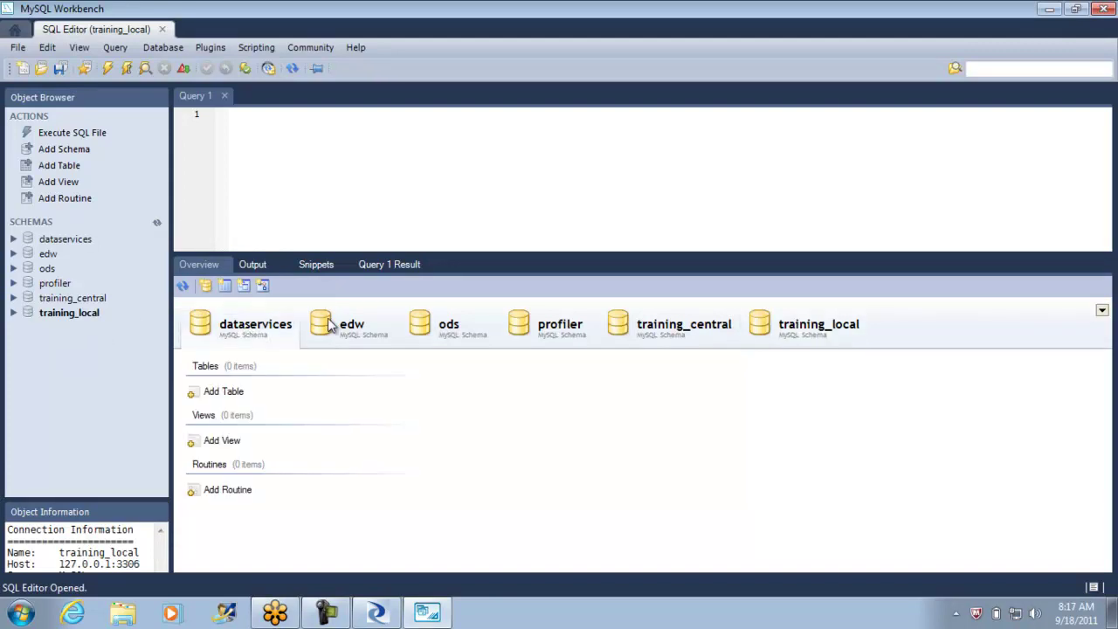
{"action": "left_click", "coordinate": [353, 332]}
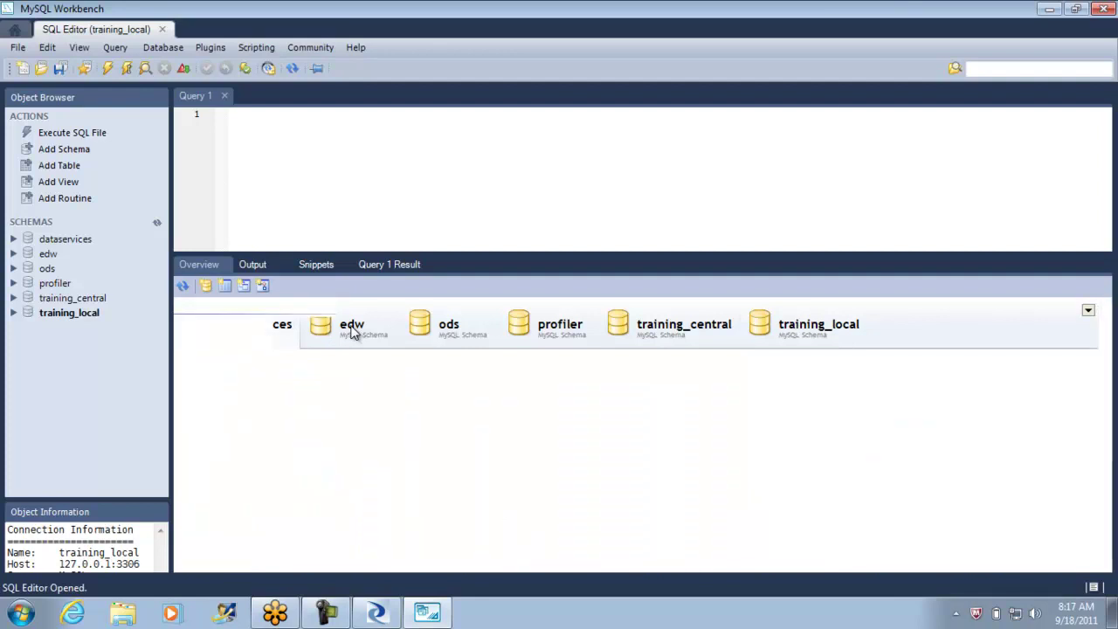
{"action": "left_click", "coordinate": [452, 326]}
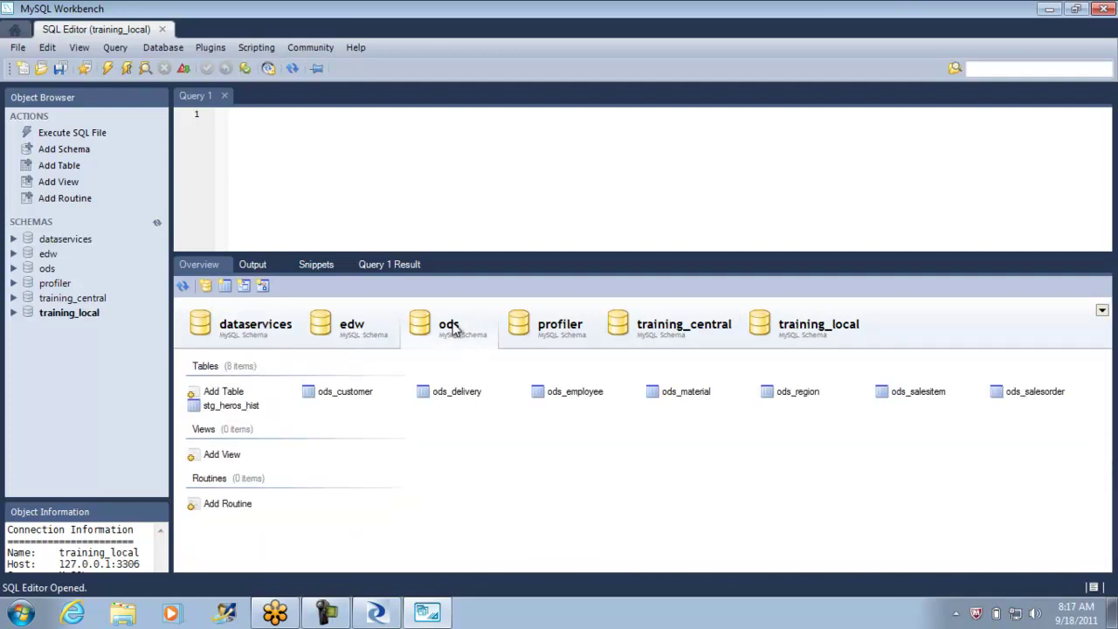
{"action": "left_click", "coordinate": [356, 330]}
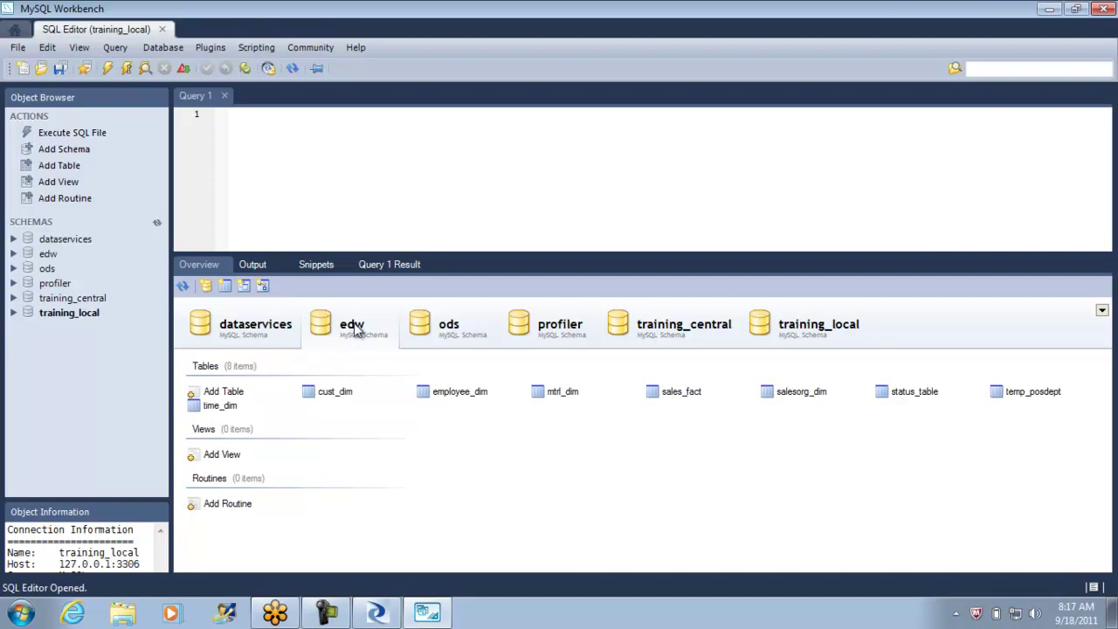
{"action": "left_click", "coordinate": [434, 325]}
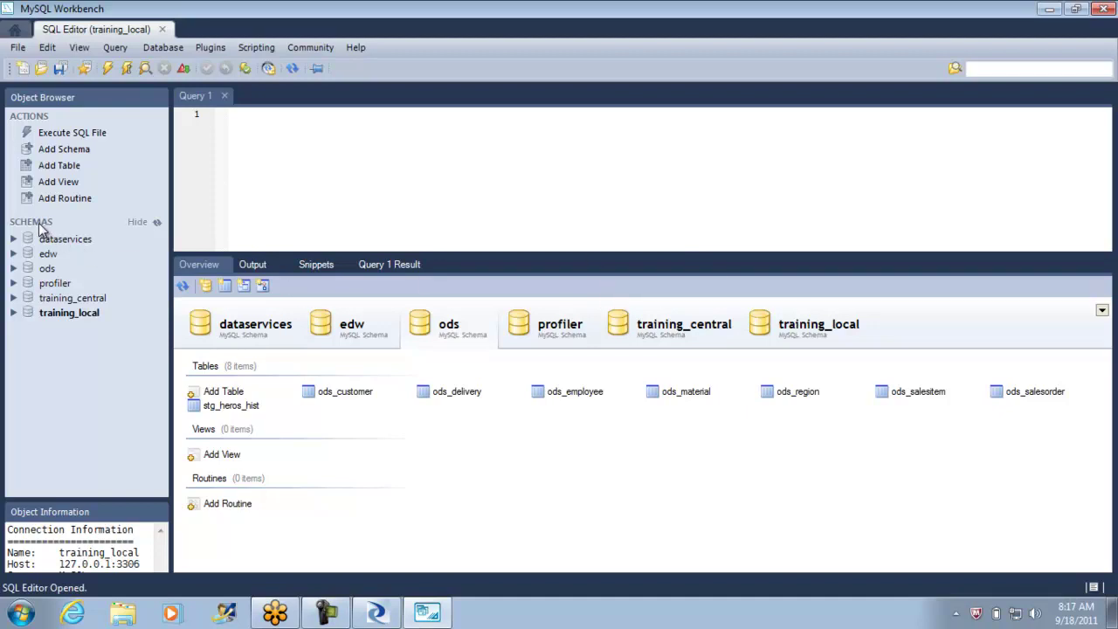
{"action": "right_click", "coordinate": [39, 367]}
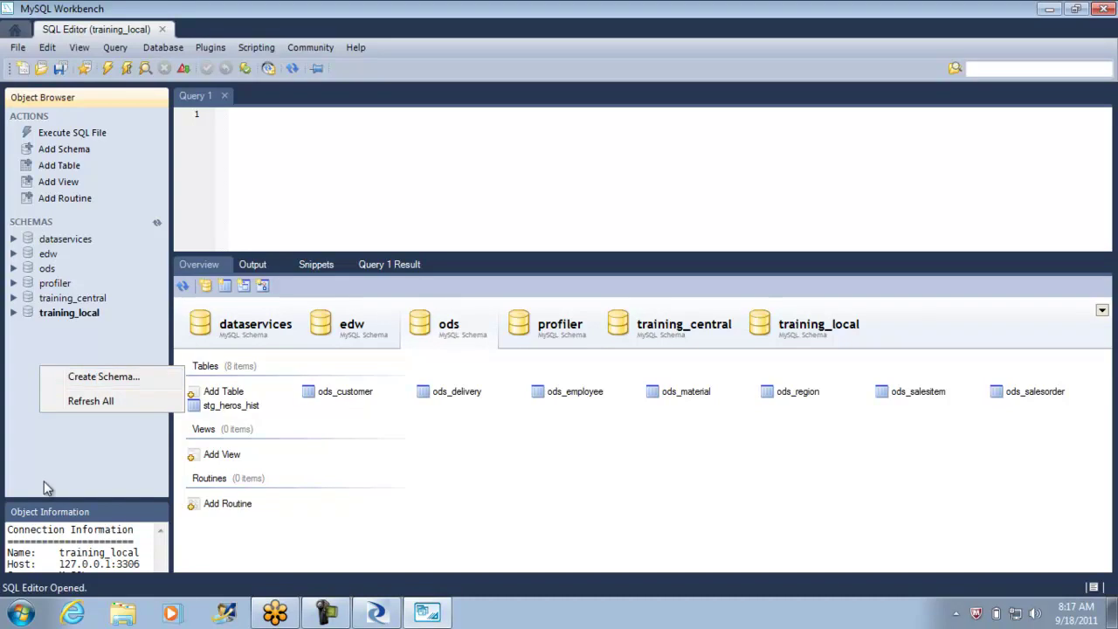
{"action": "left_click", "coordinate": [63, 458]}
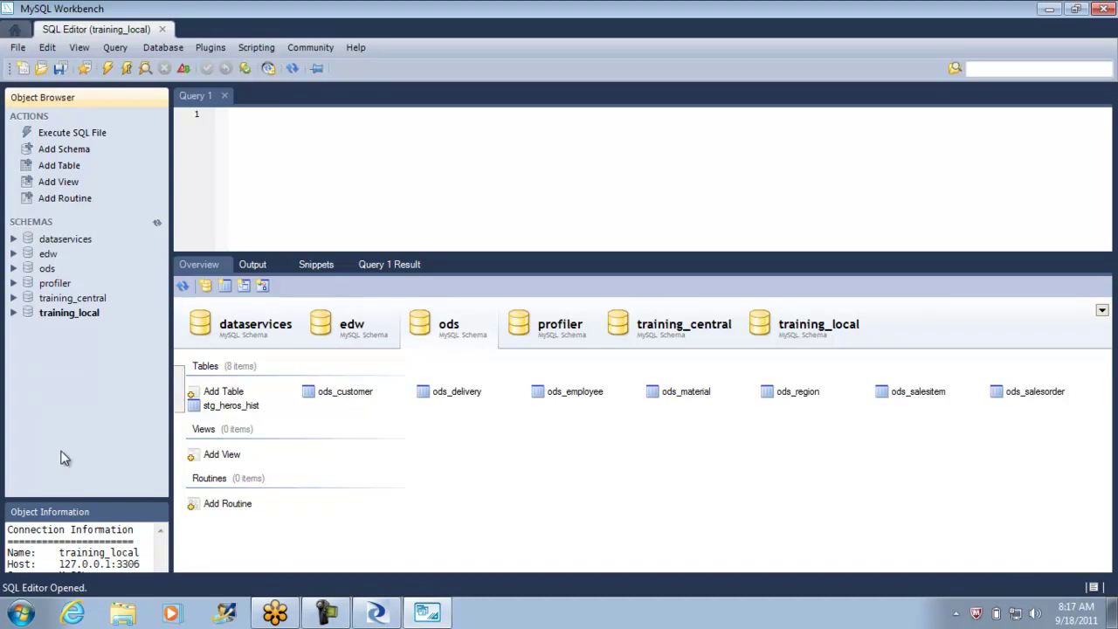
Switch to Data Services Designer and inspect the EDW_DS datastore's connection settings and the system ODBC data sources, leaving them unedited
{"action": "left_click", "coordinate": [374, 616]}
{"action": "right_click", "coordinate": [61, 391]}
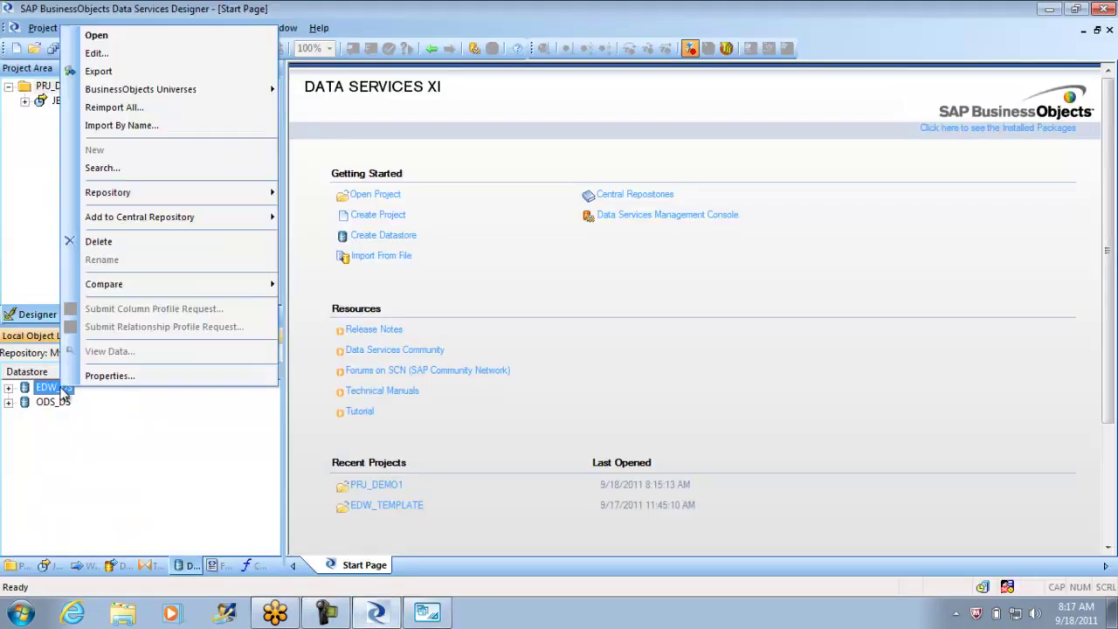
{"action": "left_click", "coordinate": [96, 53]}
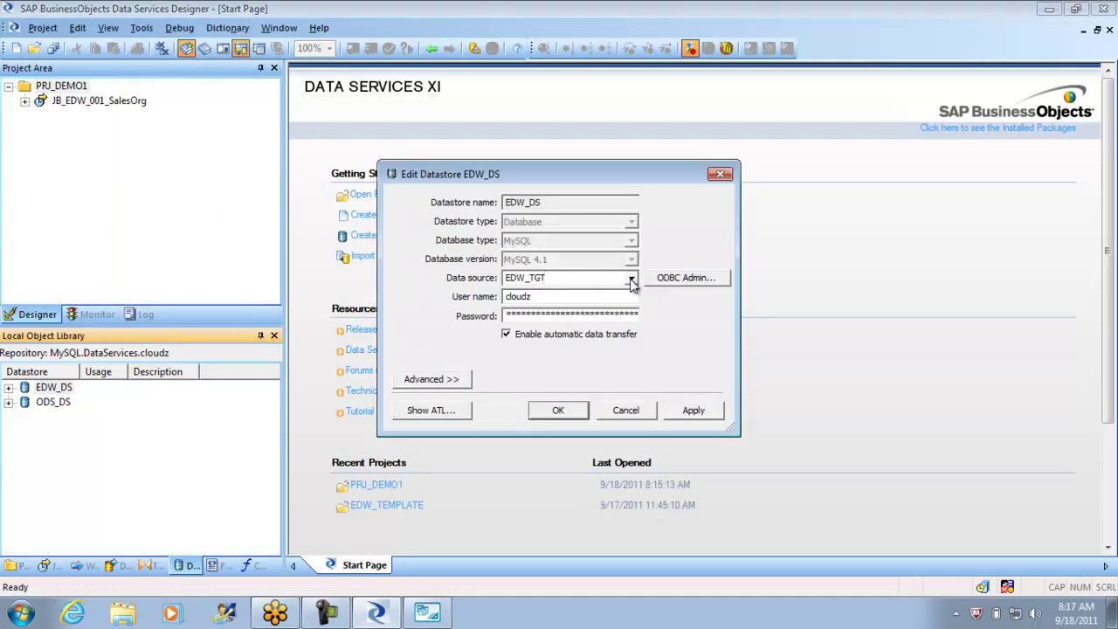
{"action": "left_click", "coordinate": [670, 282]}
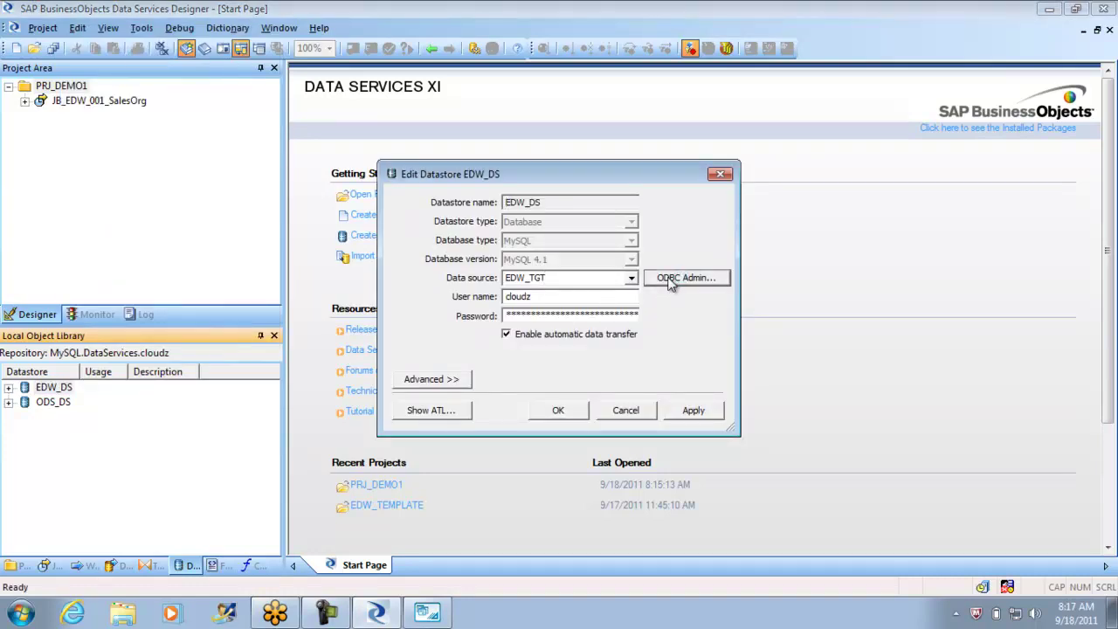
{"action": "left_click", "coordinate": [454, 198]}
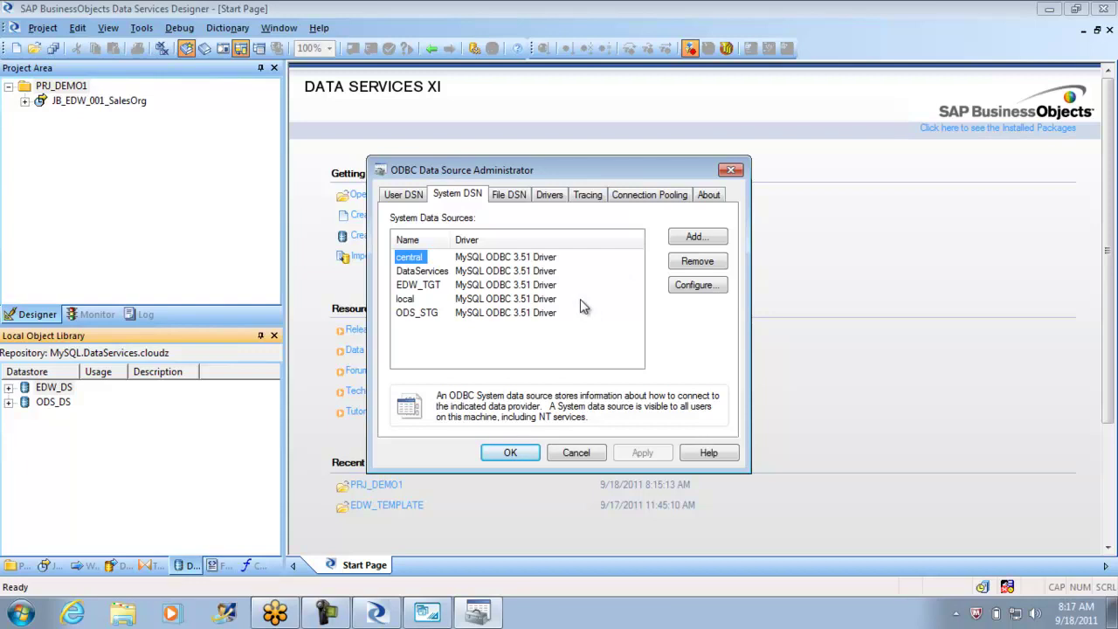
{"action": "left_click", "coordinate": [472, 276]}
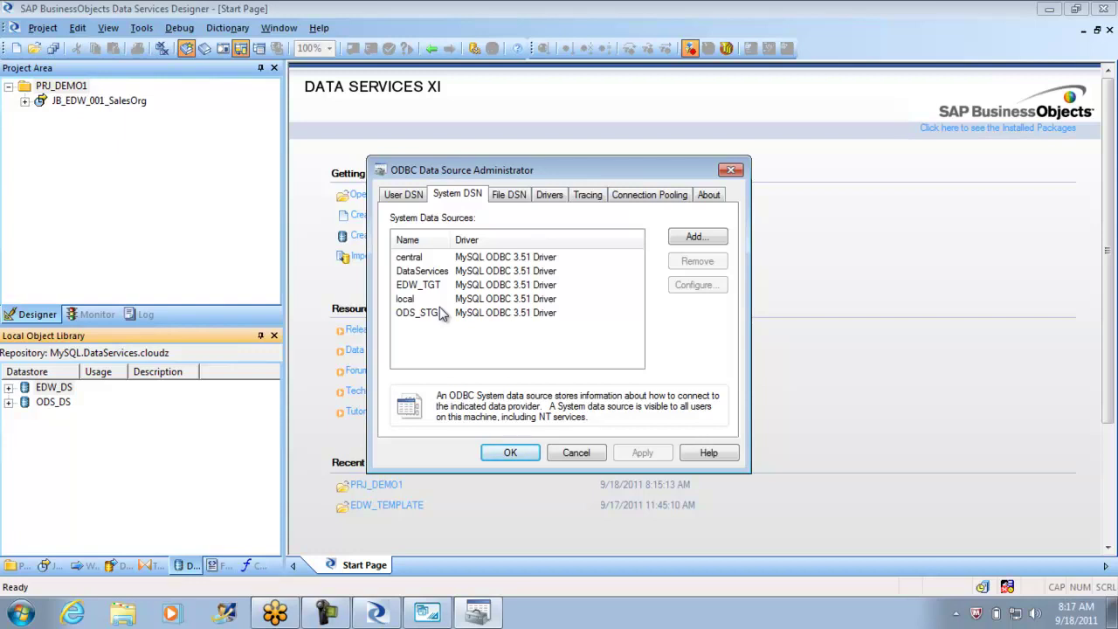
{"action": "left_click", "coordinate": [509, 454]}
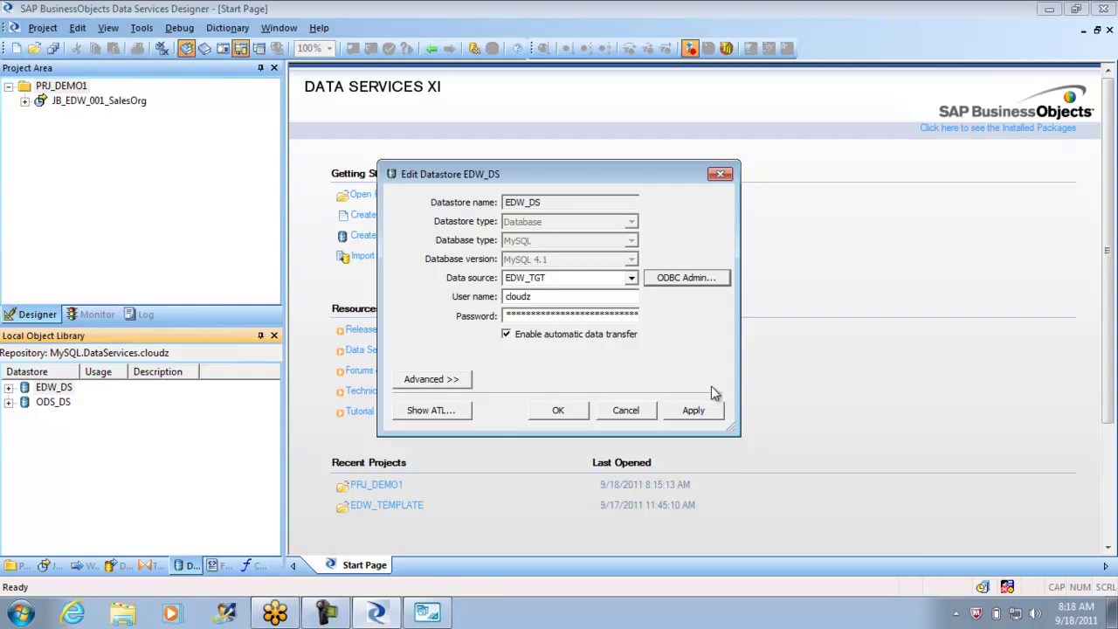
{"action": "left_click", "coordinate": [627, 410]}
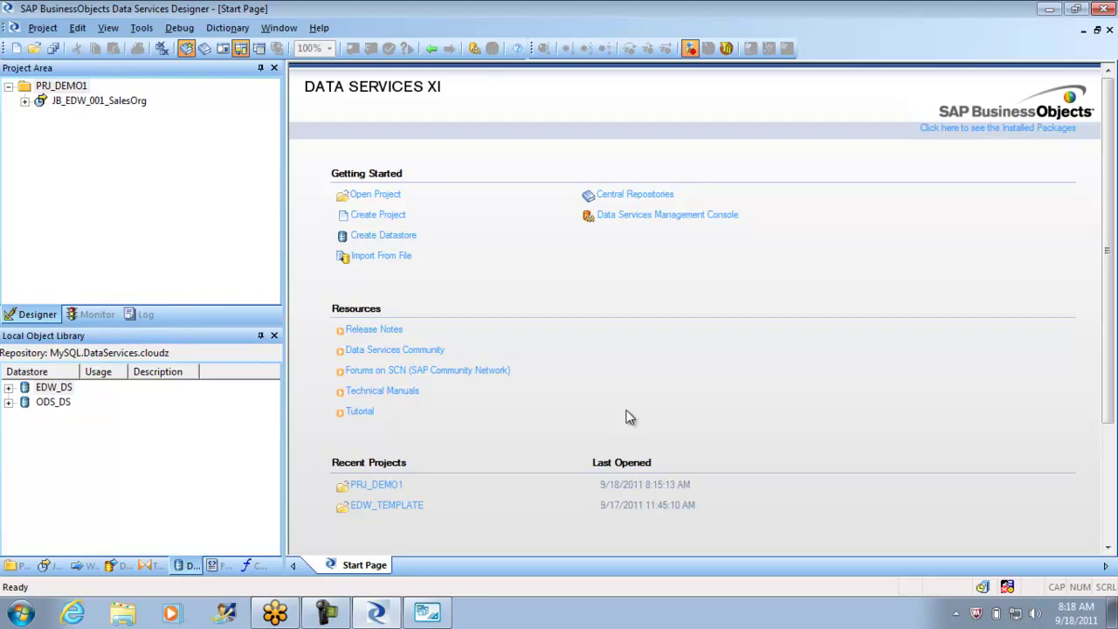
Find the MySQL folder among the installed programs and look at its contents
{"action": "left_click", "coordinate": [21, 615]}
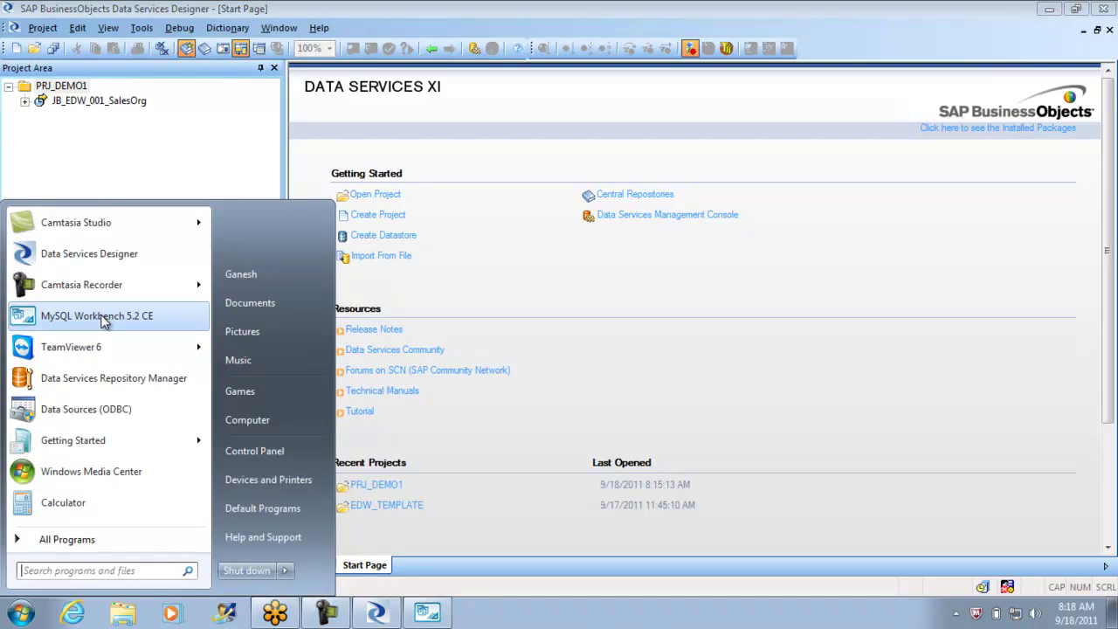
{"action": "left_click", "coordinate": [66, 547]}
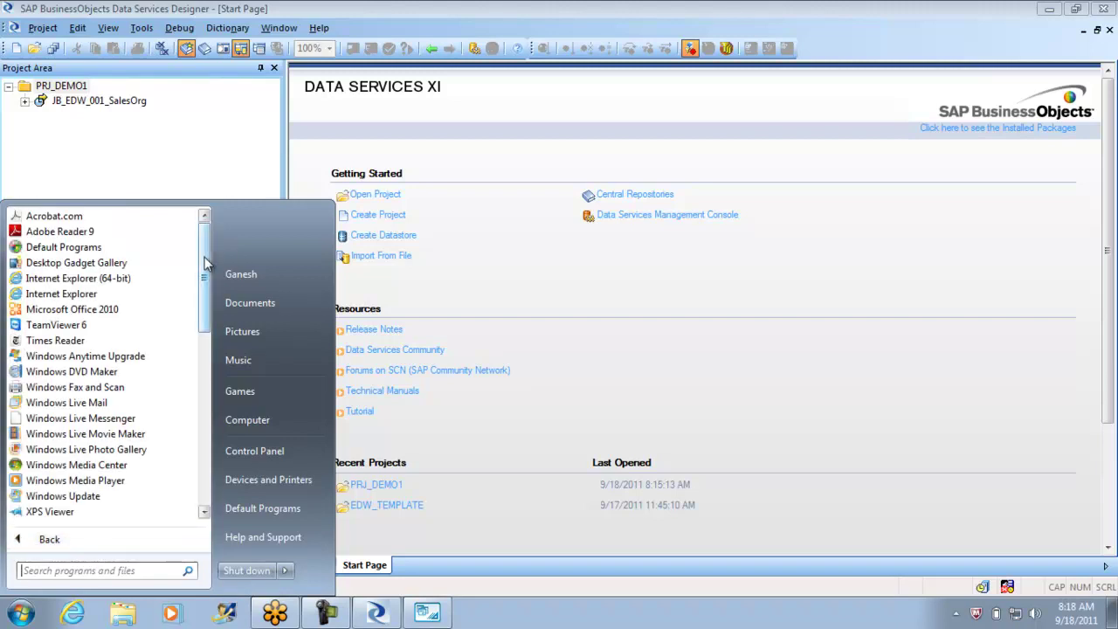
{"action": "left_click_drag", "start_coordinate": [206, 271], "coordinate": [207, 348]}
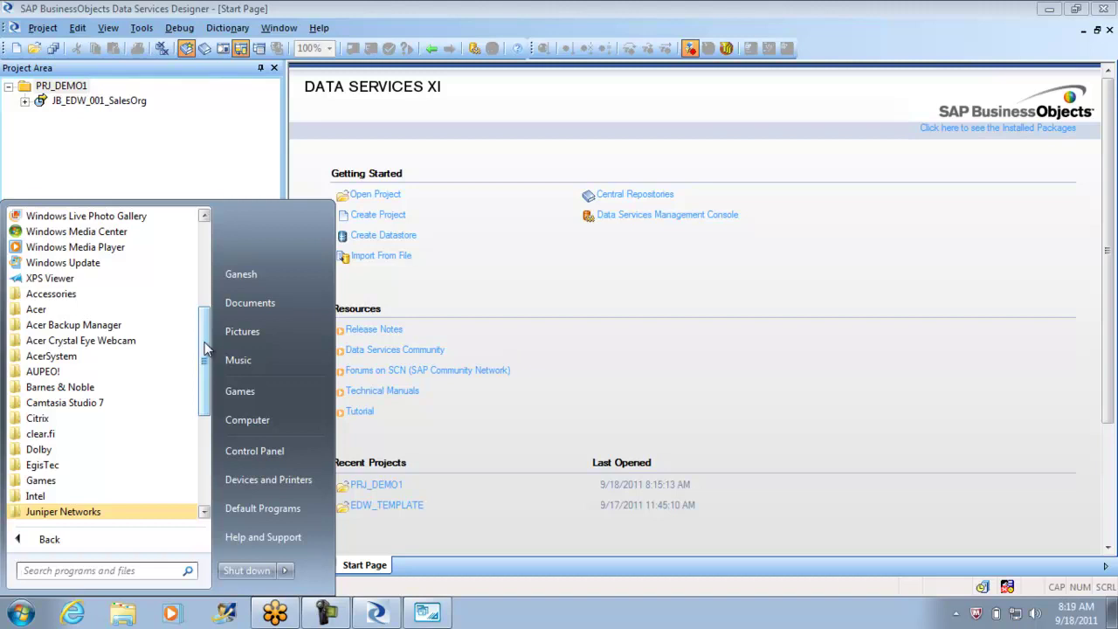
{"action": "left_click_drag", "start_coordinate": [206, 348], "coordinate": [206, 391]}
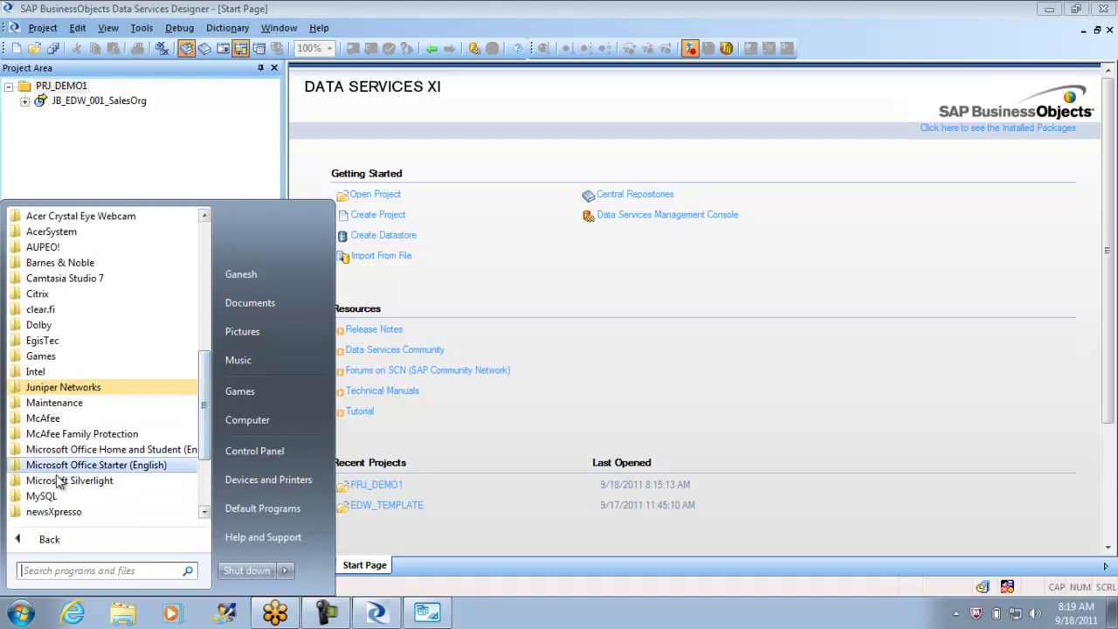
{"action": "scroll", "coordinate": [206, 409], "scroll_direction": "down", "scroll_amount": 2}
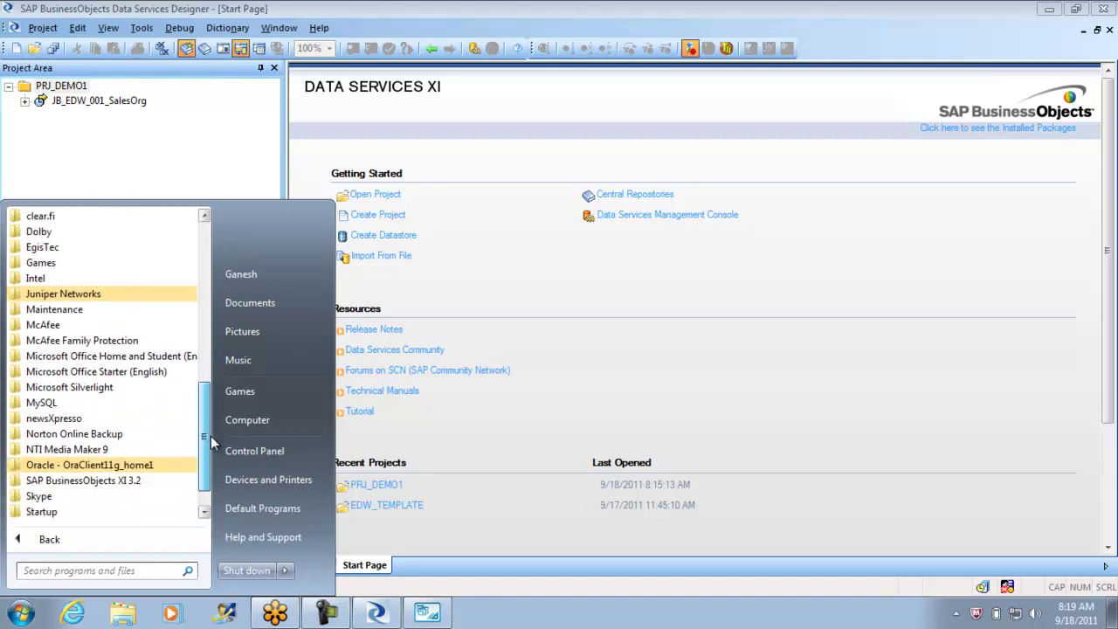
{"action": "left_click", "coordinate": [81, 404]}
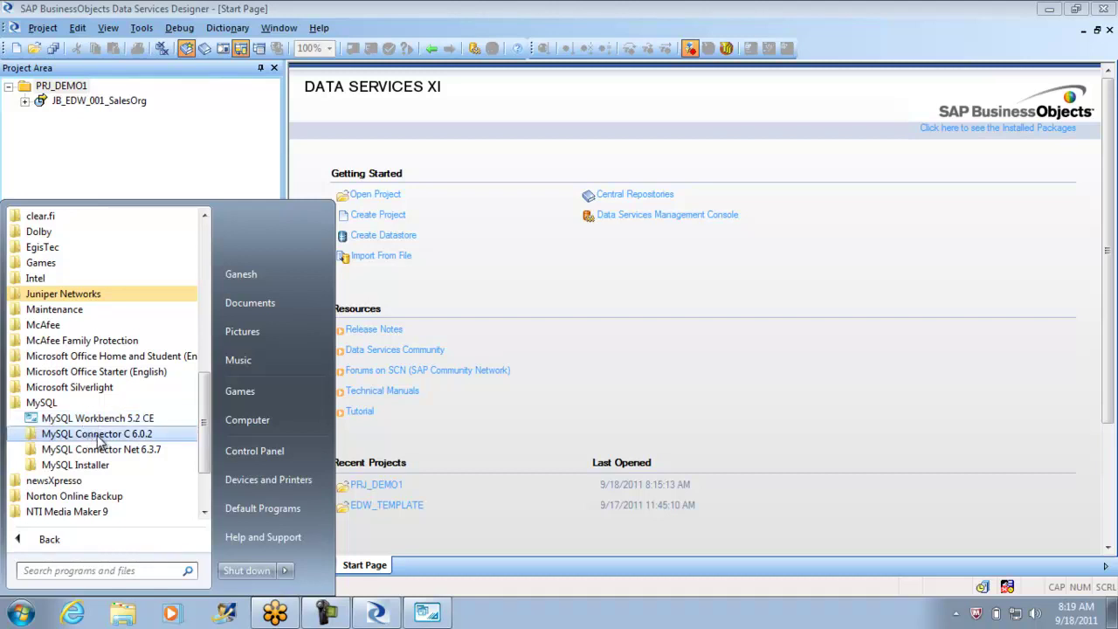
Switch to Internet Explorer, go to mysql.com, open the generally available downloads page and look through the products offered
{"action": "left_click", "coordinate": [75, 619]}
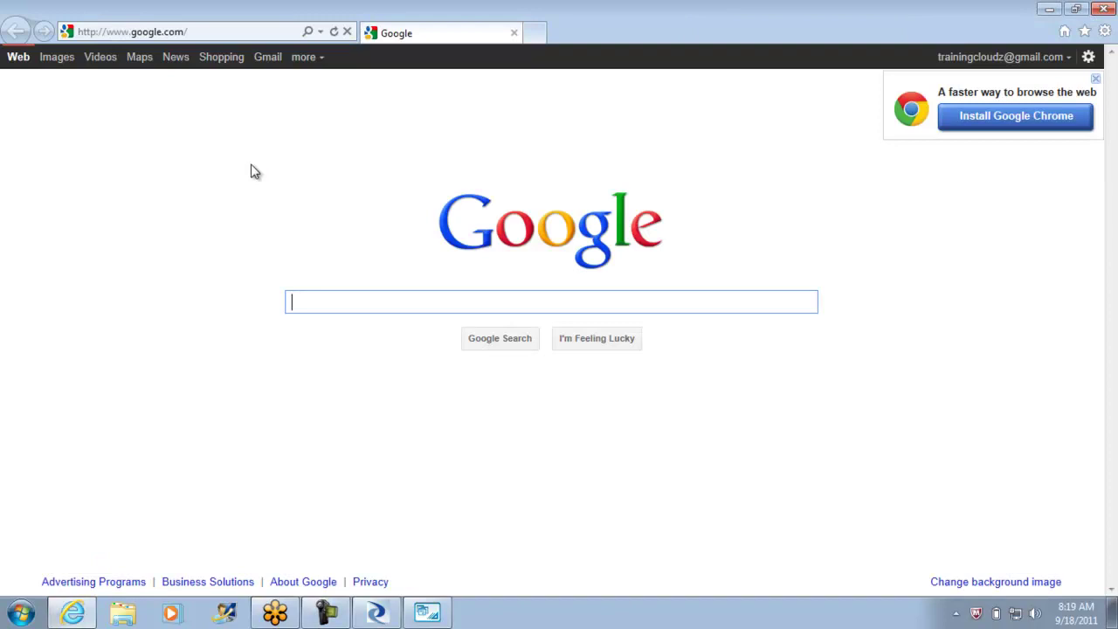
{"action": "left_click", "coordinate": [205, 31]}
{"action": "type", "text": "mysql"}
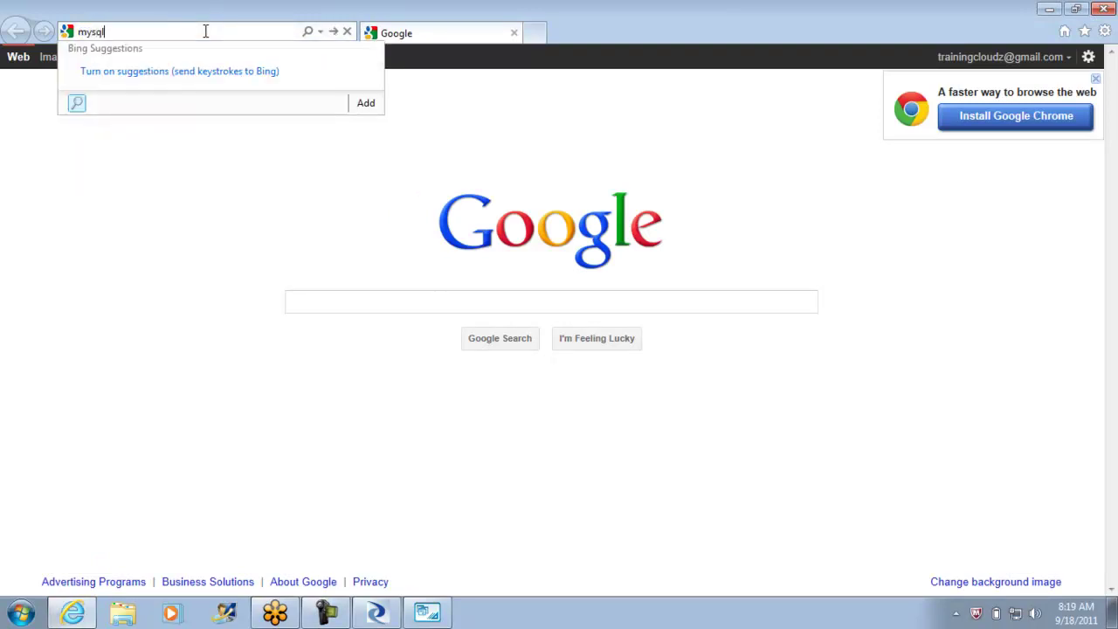
{"action": "type", "text": ".com"}
{"action": "key", "text": "Return"}
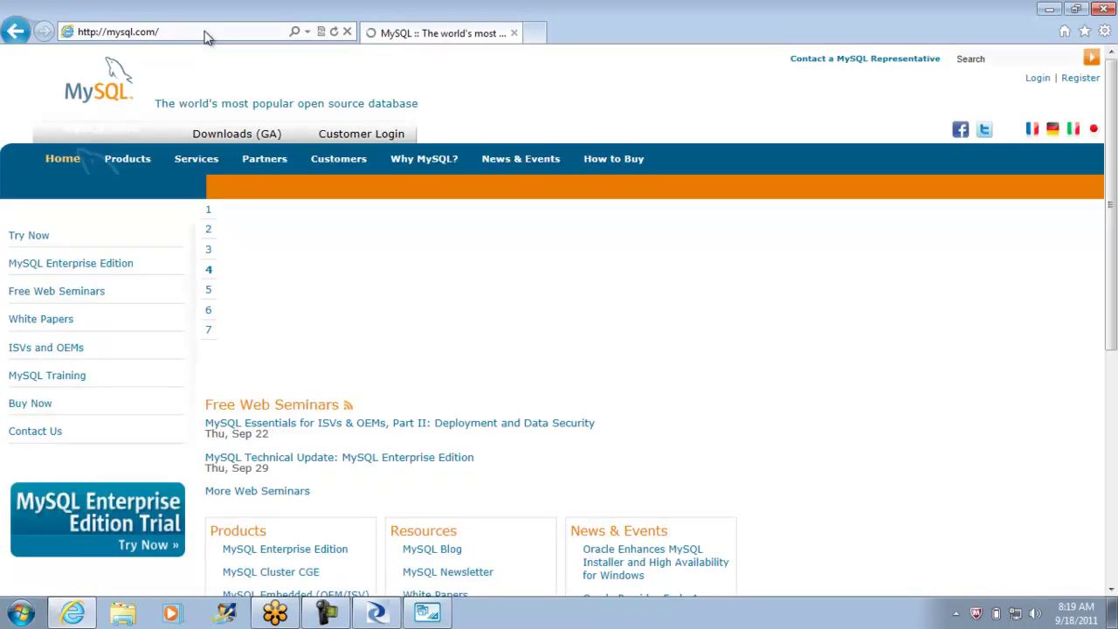
{"action": "left_click", "coordinate": [231, 137]}
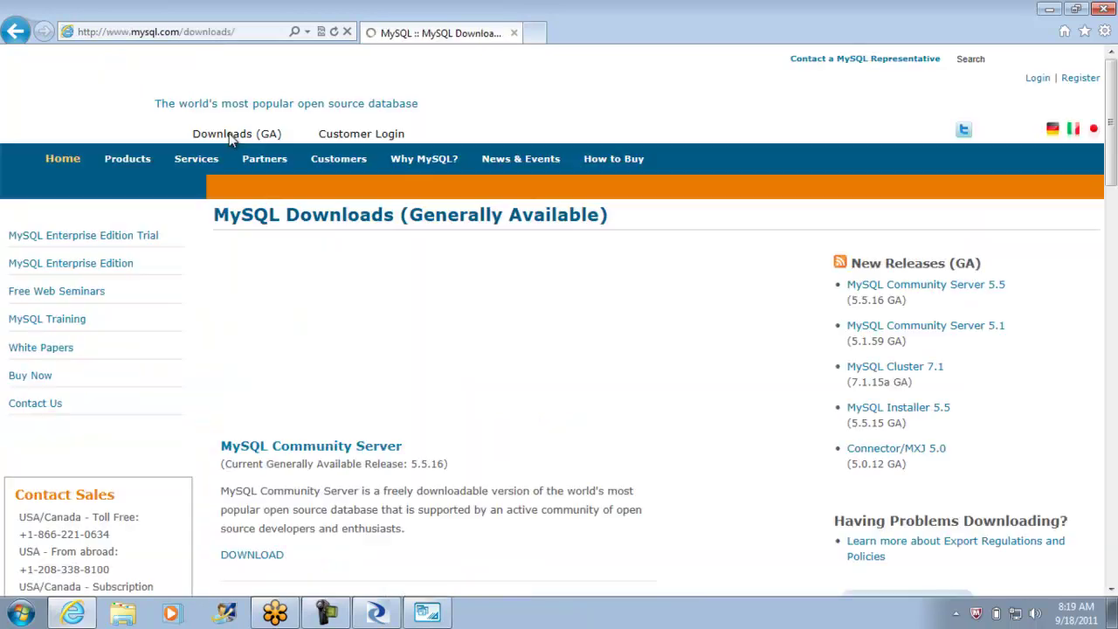
{"action": "key", "text": "ctrl+a"}
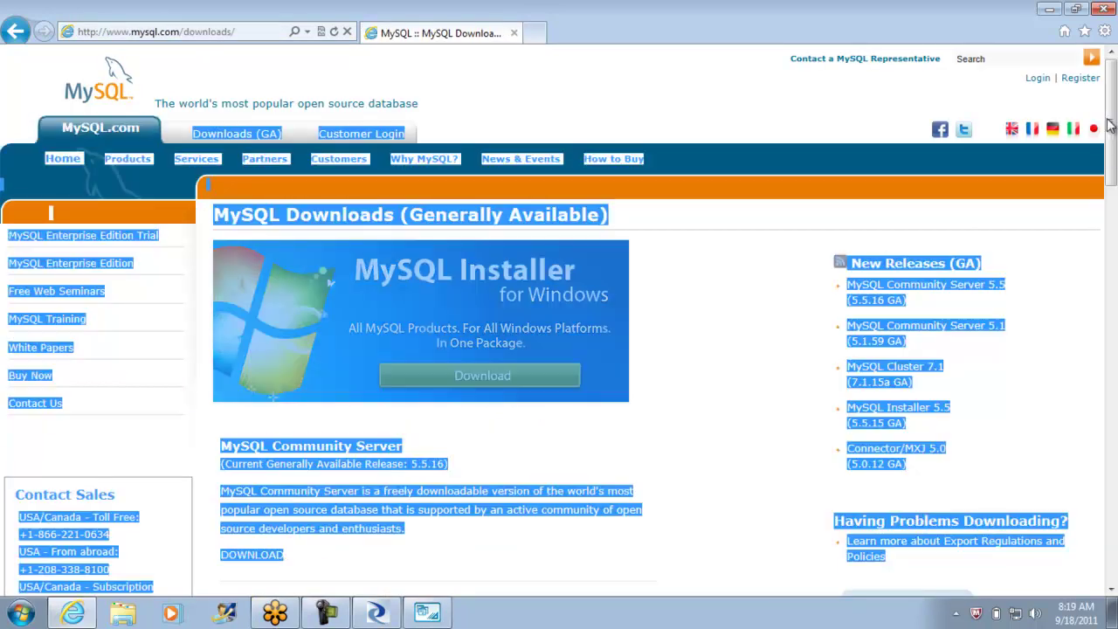
{"action": "left_click", "coordinate": [706, 318]}
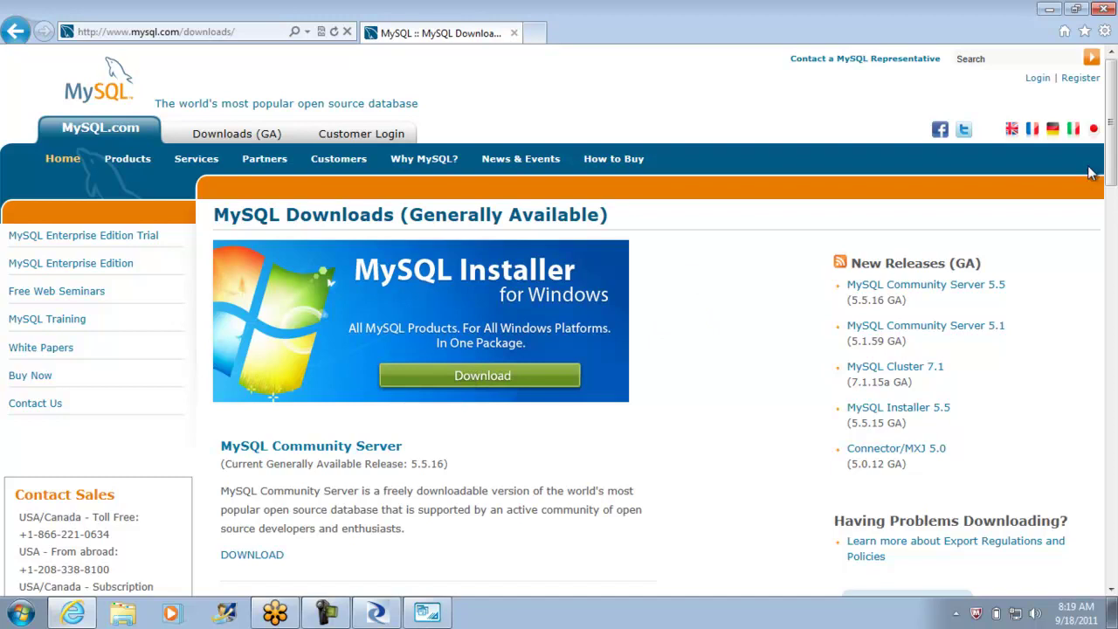
{"action": "left_click_drag", "start_coordinate": [1113, 113], "coordinate": [1061, 221]}
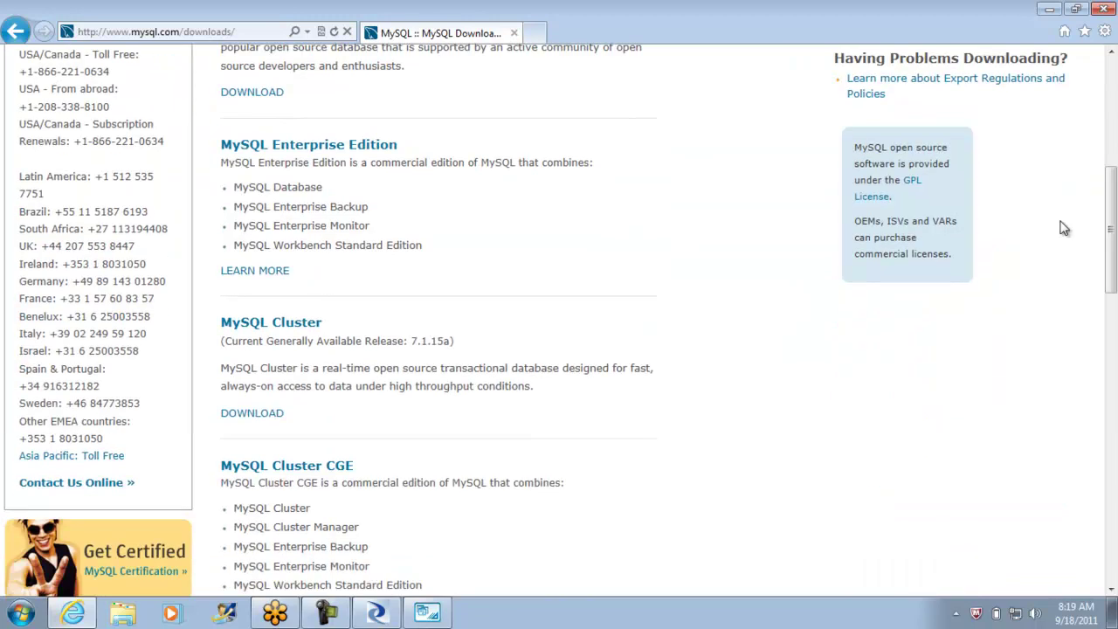
{"action": "left_click_drag", "start_coordinate": [1113, 273], "coordinate": [1113, 141]}
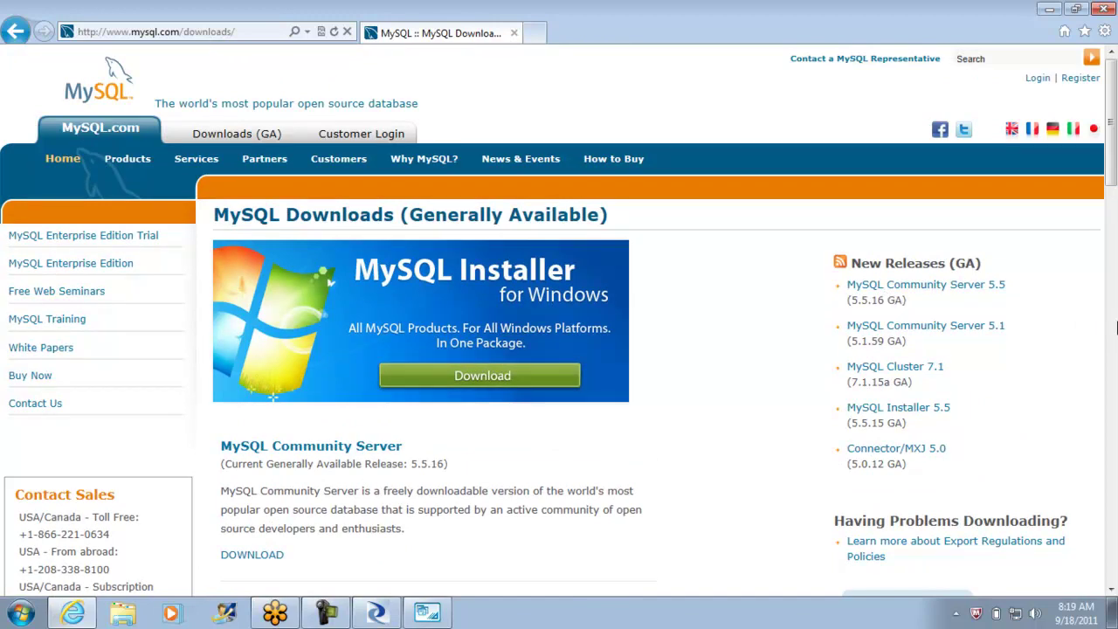
Look further through the MySQL downloads page, and launch MySQL Installer from the MySQL folder among the installed programs
{"action": "left_click_drag", "start_coordinate": [1113, 147], "coordinate": [1115, 229]}
{"action": "left_click_drag", "start_coordinate": [1116, 260], "coordinate": [1116, 169]}
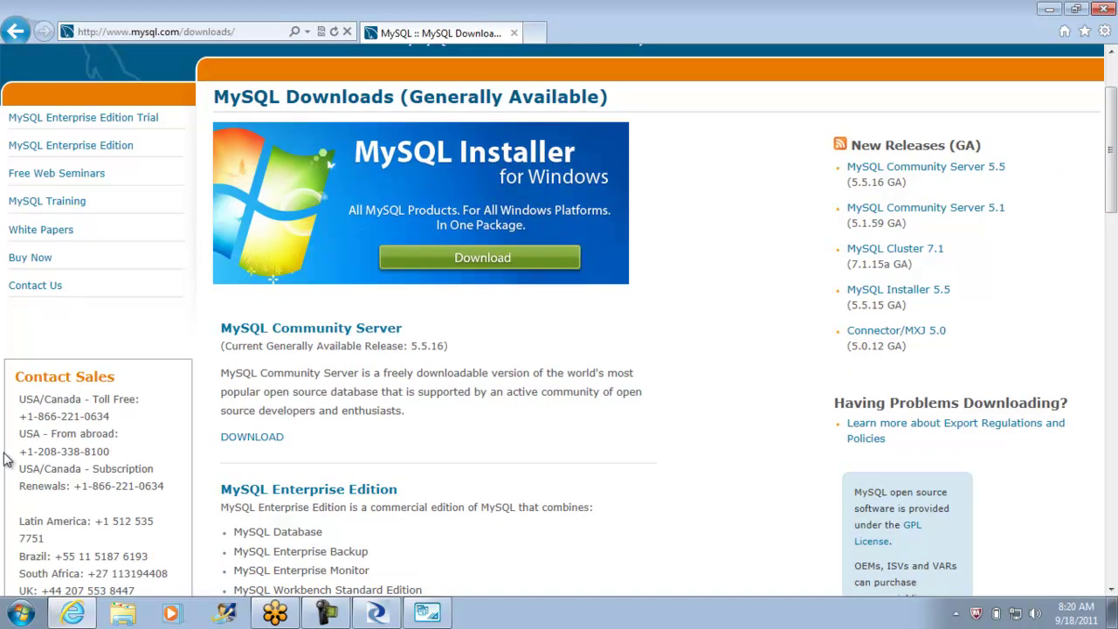
{"action": "left_click", "coordinate": [33, 619]}
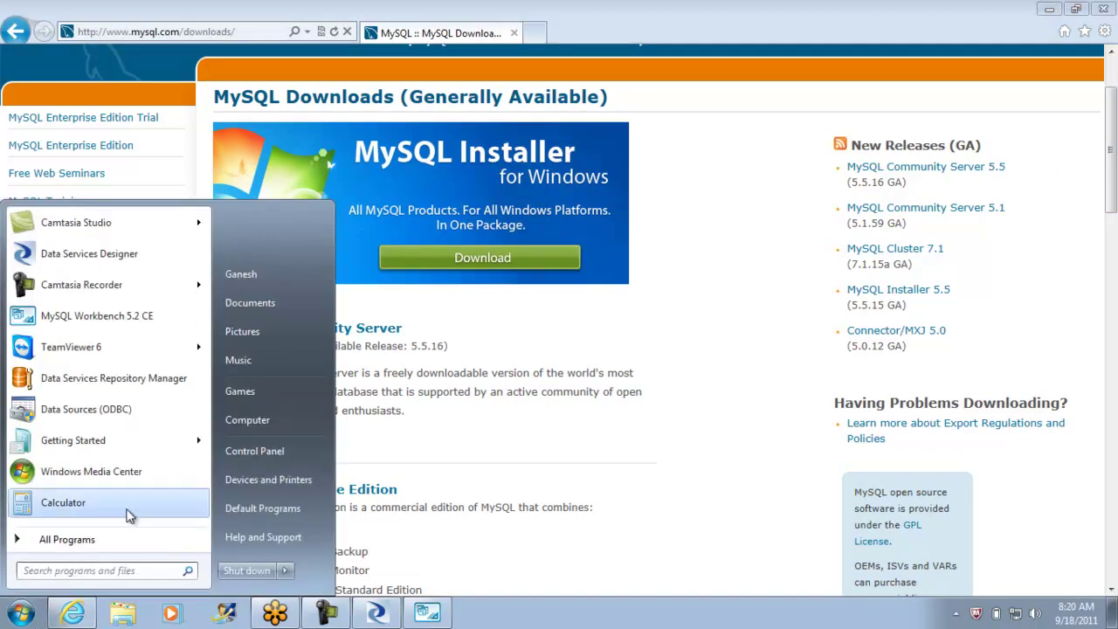
{"action": "left_click", "coordinate": [106, 538]}
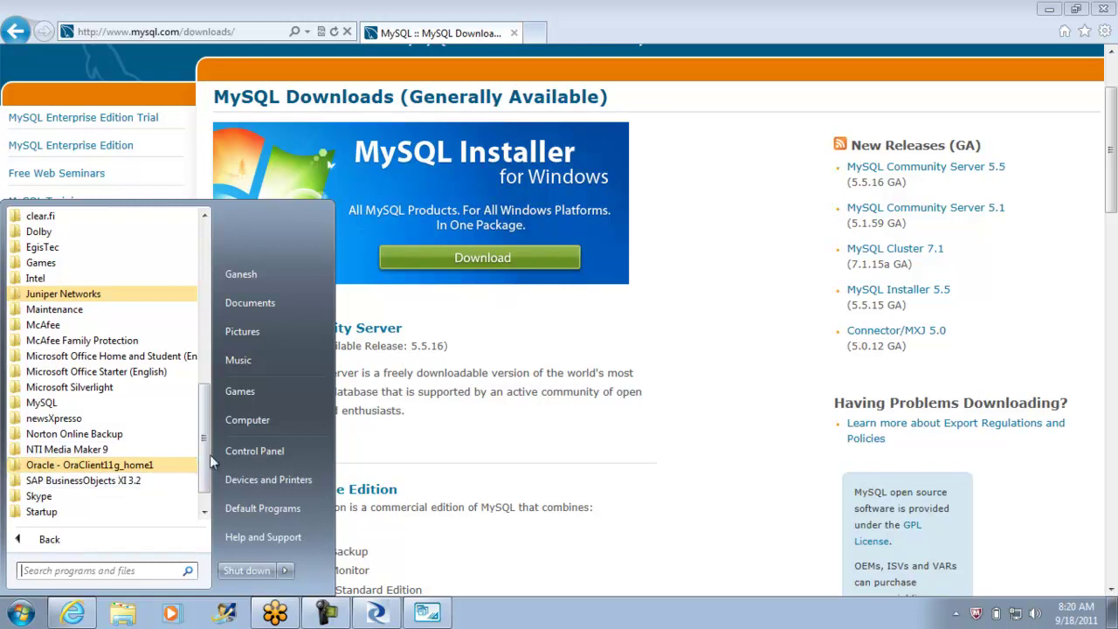
{"action": "scroll", "coordinate": [202, 440], "scroll_direction": "down", "scroll_amount": 1}
{"action": "scroll", "coordinate": [207, 440], "scroll_direction": "up", "scroll_amount": 2}
{"action": "scroll", "coordinate": [207, 440], "scroll_direction": "up", "scroll_amount": 1}
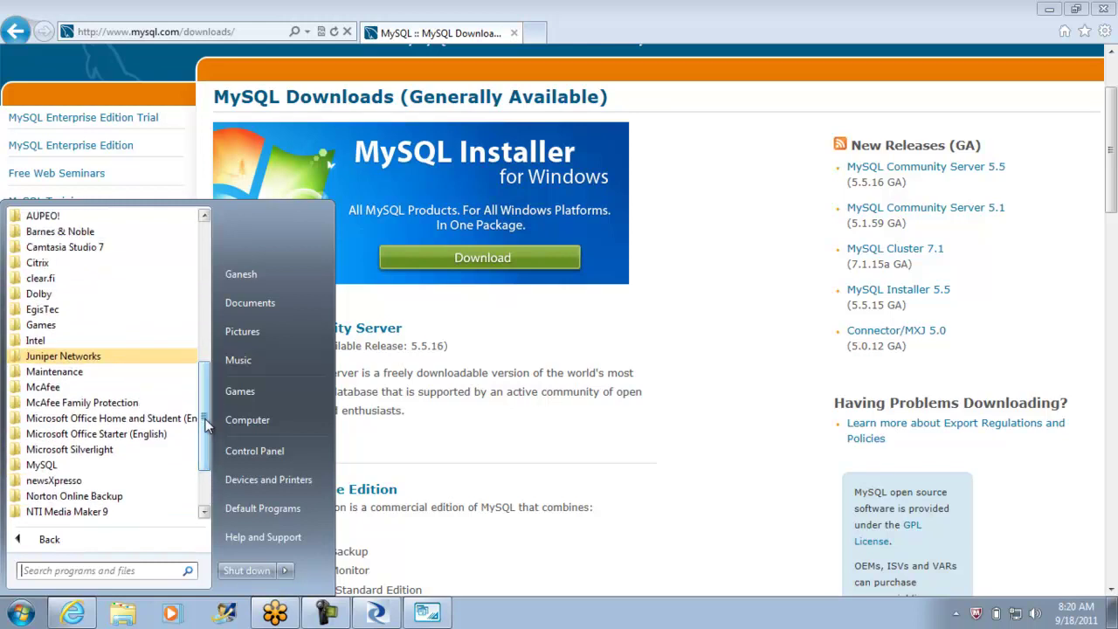
{"action": "left_click", "coordinate": [111, 468]}
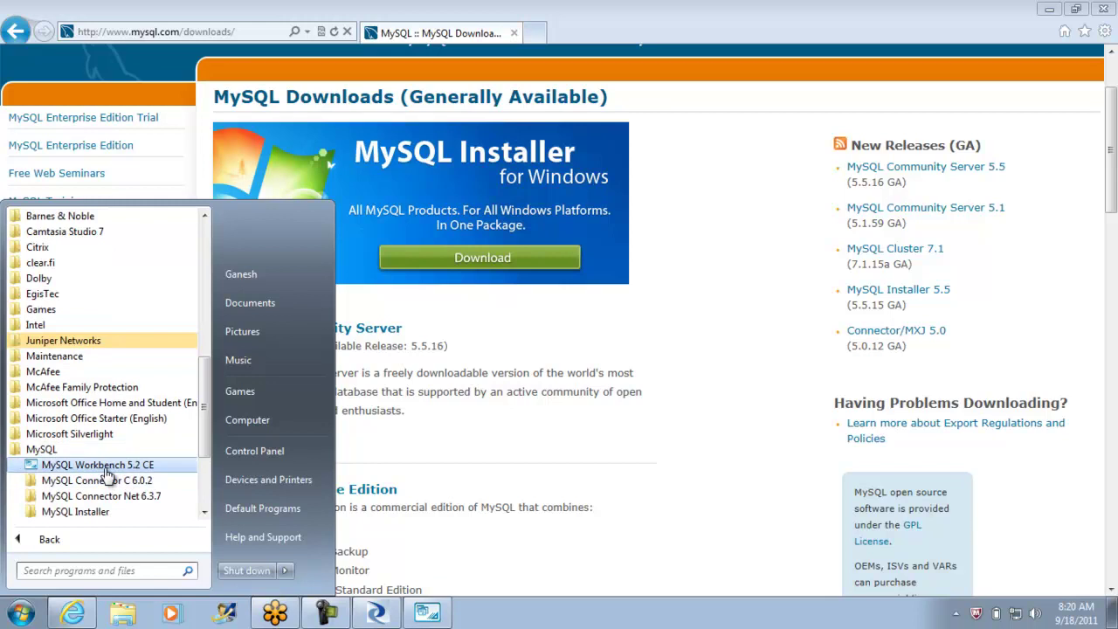
{"action": "left_click", "coordinate": [91, 513]}
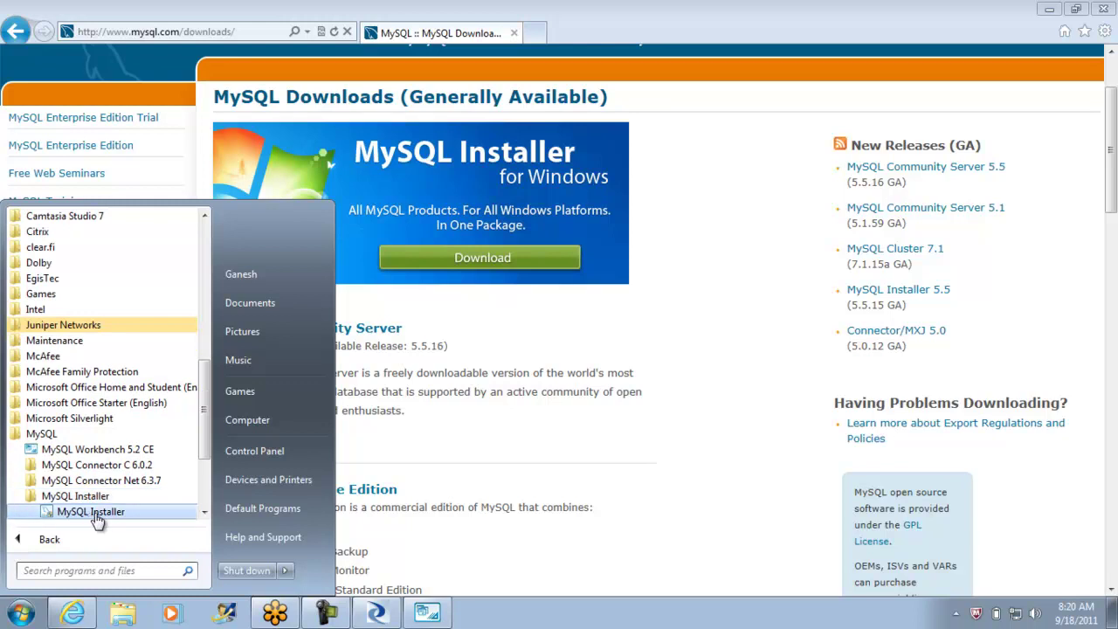
{"action": "left_click", "coordinate": [90, 513]}
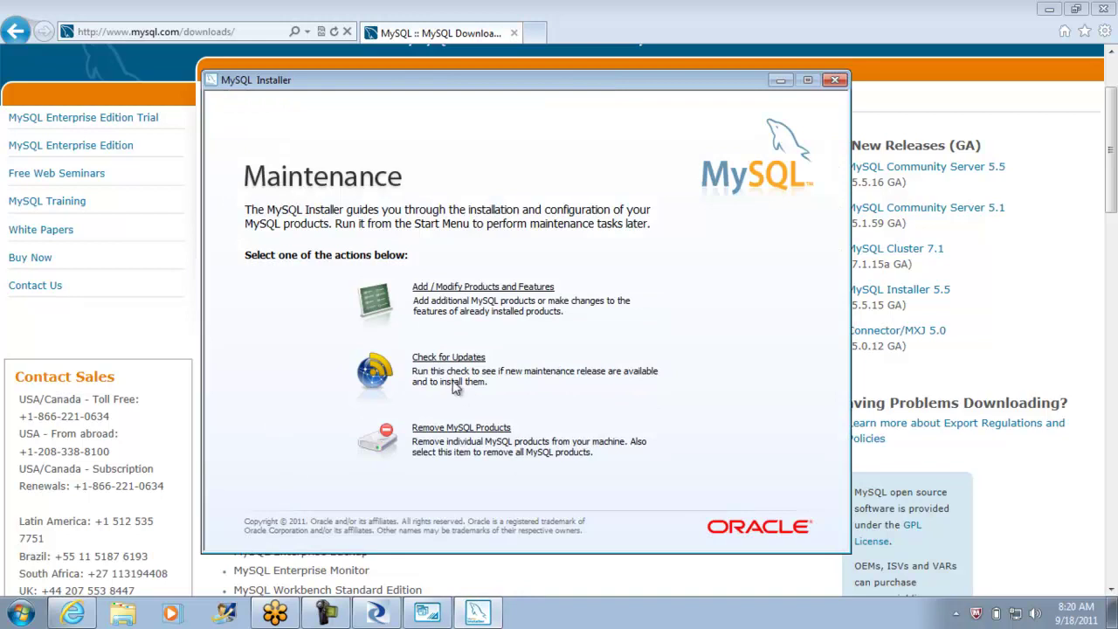
Examine the installer's products and features available to add or modify, including MySQL Server 5.5.15 and MySQL Workbench, leaving the selection as it was
{"action": "left_click", "coordinate": [453, 292]}
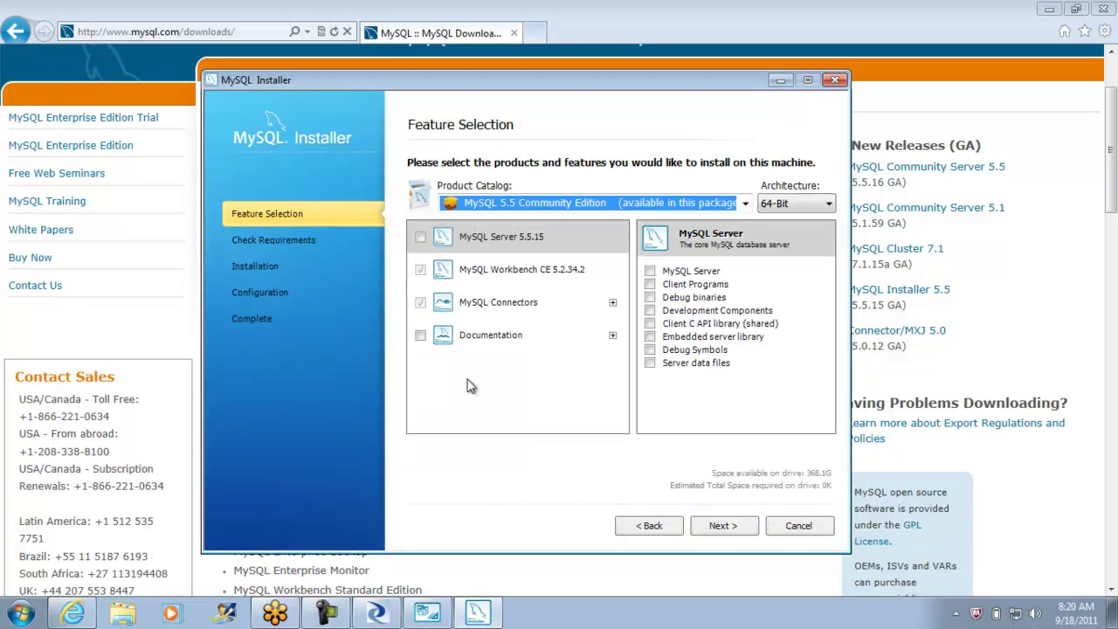
{"action": "left_click", "coordinate": [420, 238]}
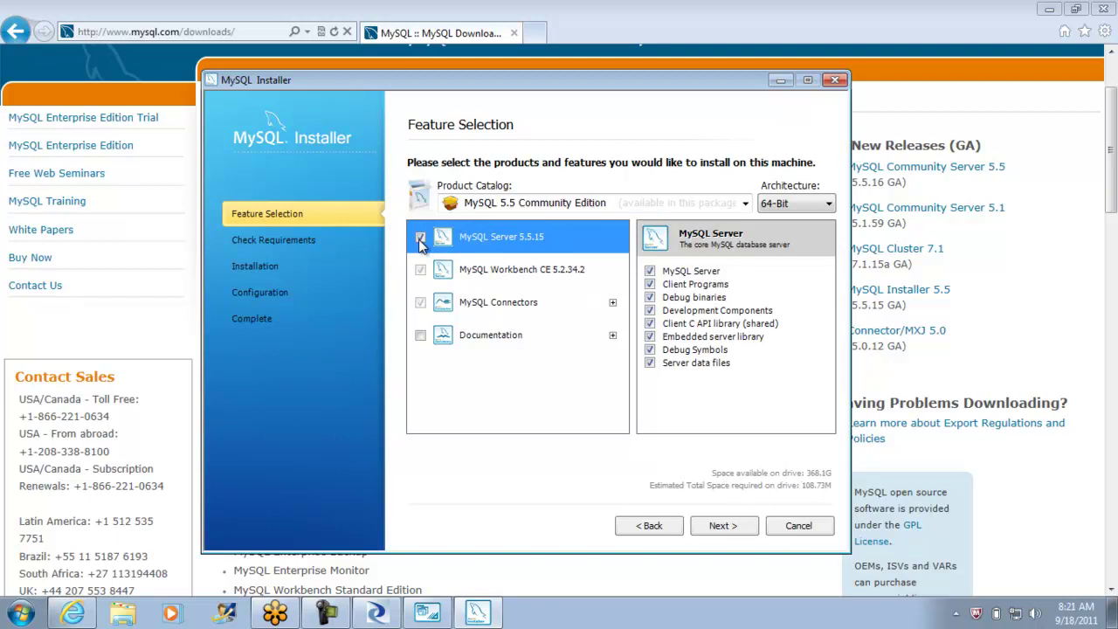
{"action": "left_click", "coordinate": [420, 238]}
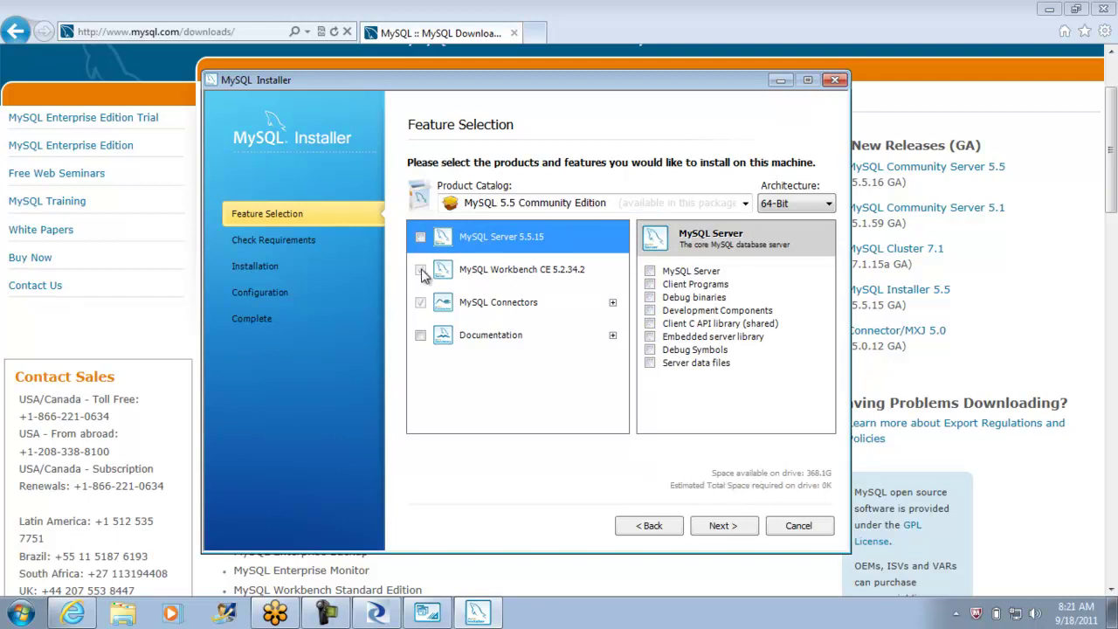
{"action": "left_click", "coordinate": [422, 271]}
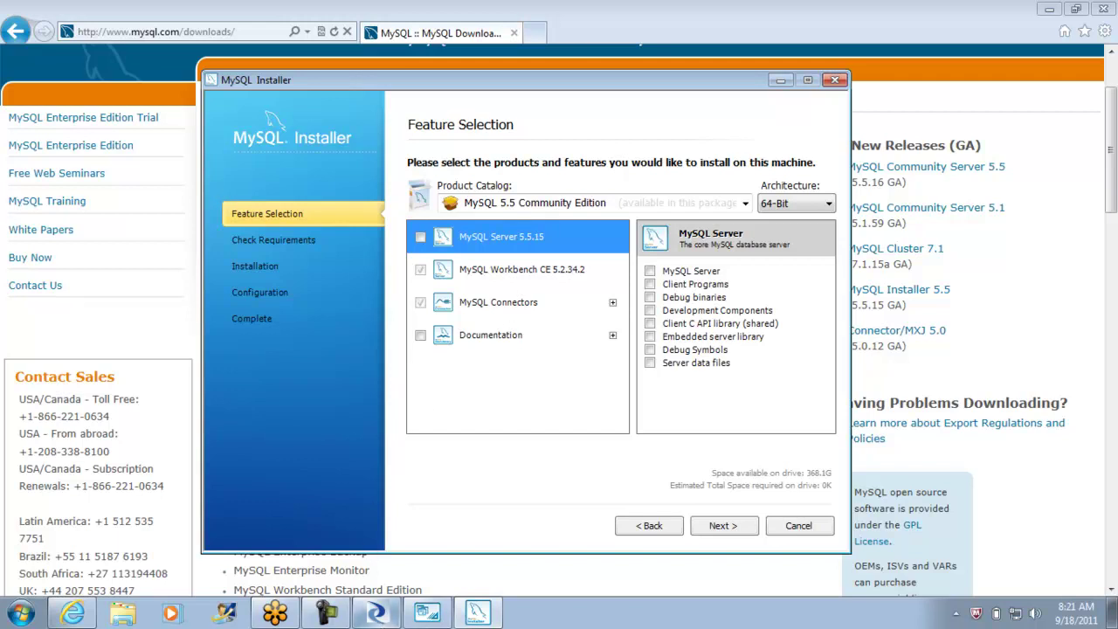
Glance at Data Services Designer, return to MySQL Installer and quit it without installing anything
{"action": "left_click", "coordinate": [376, 613]}
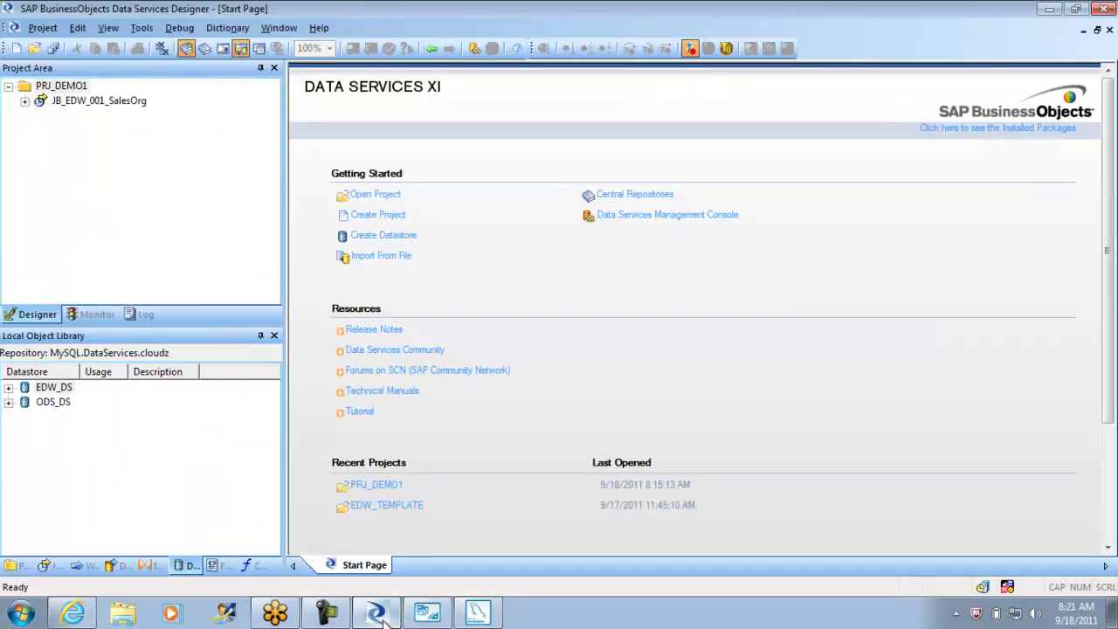
{"action": "left_click", "coordinate": [477, 614]}
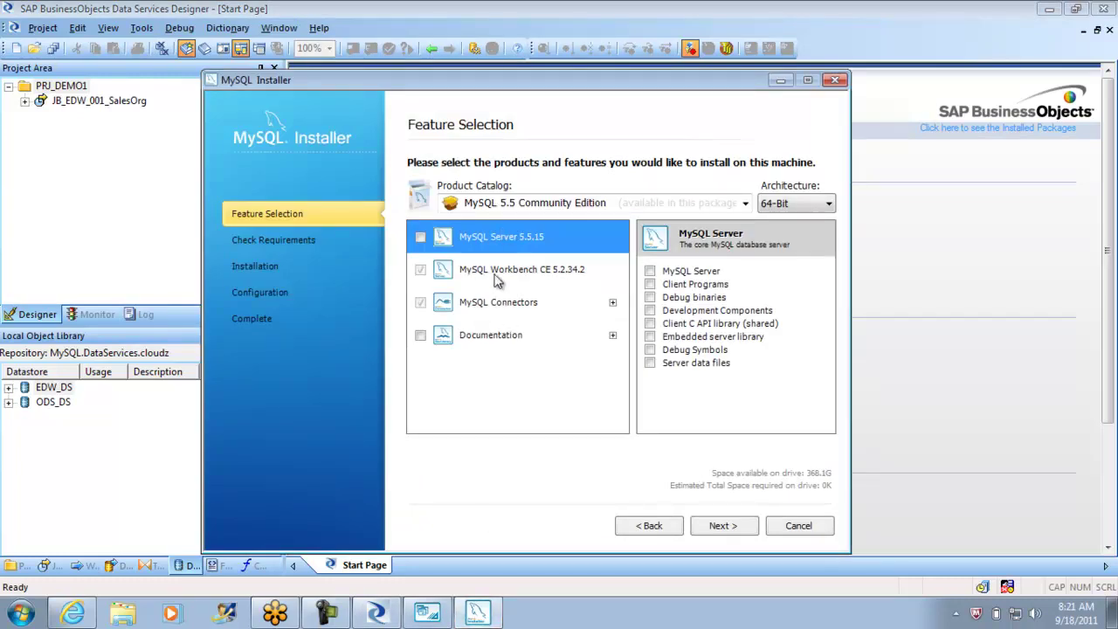
{"action": "left_click", "coordinate": [797, 529]}
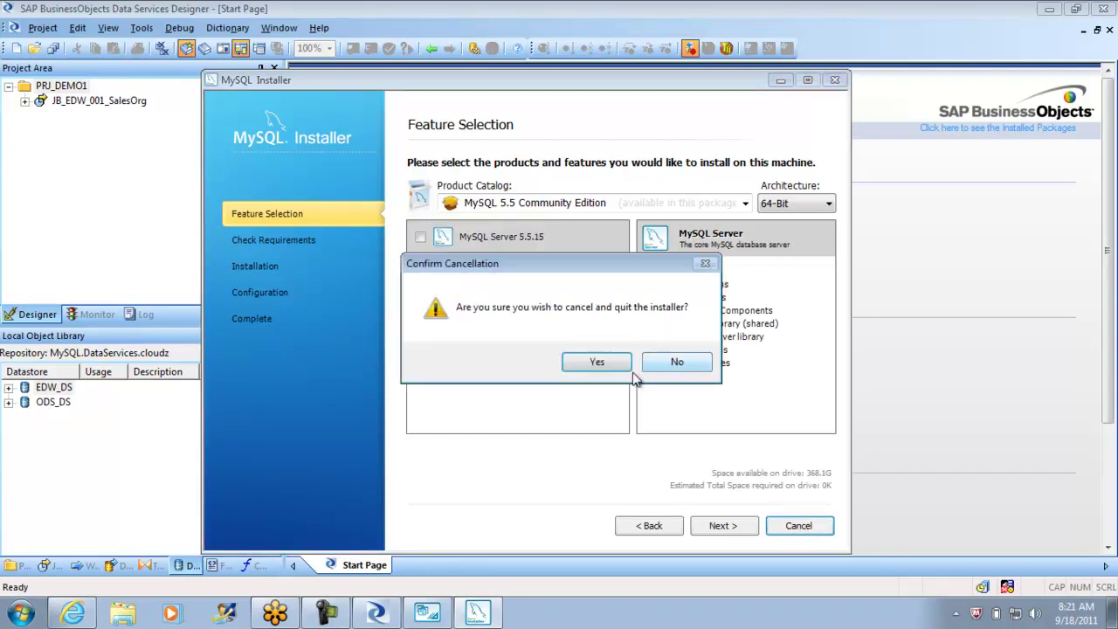
{"action": "left_click", "coordinate": [669, 365]}
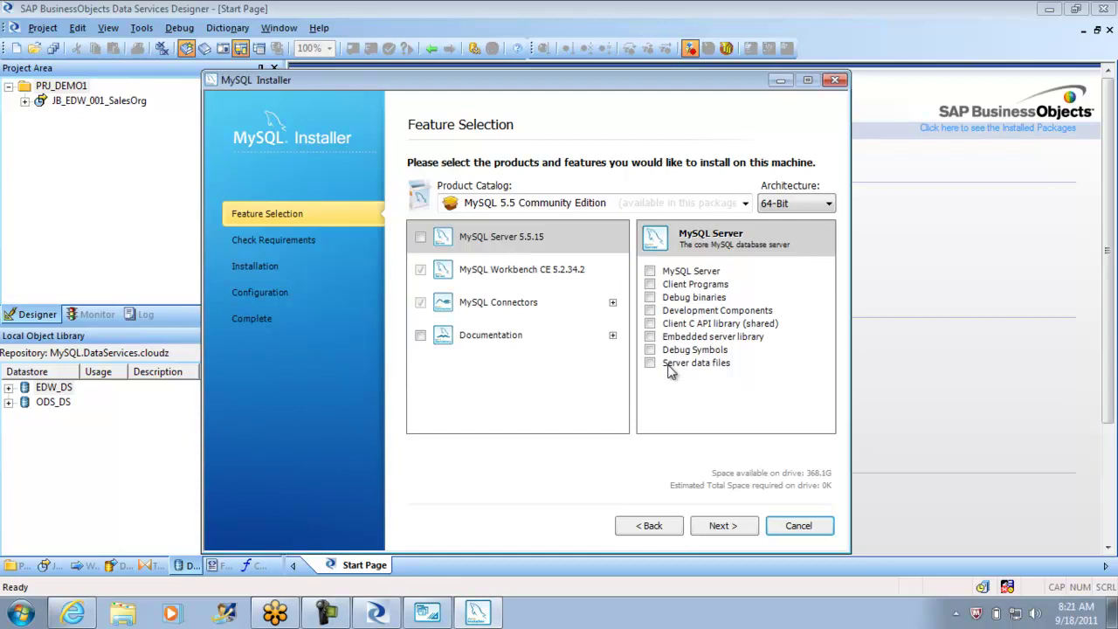
{"action": "left_click", "coordinate": [786, 529]}
{"action": "left_click", "coordinate": [596, 366]}
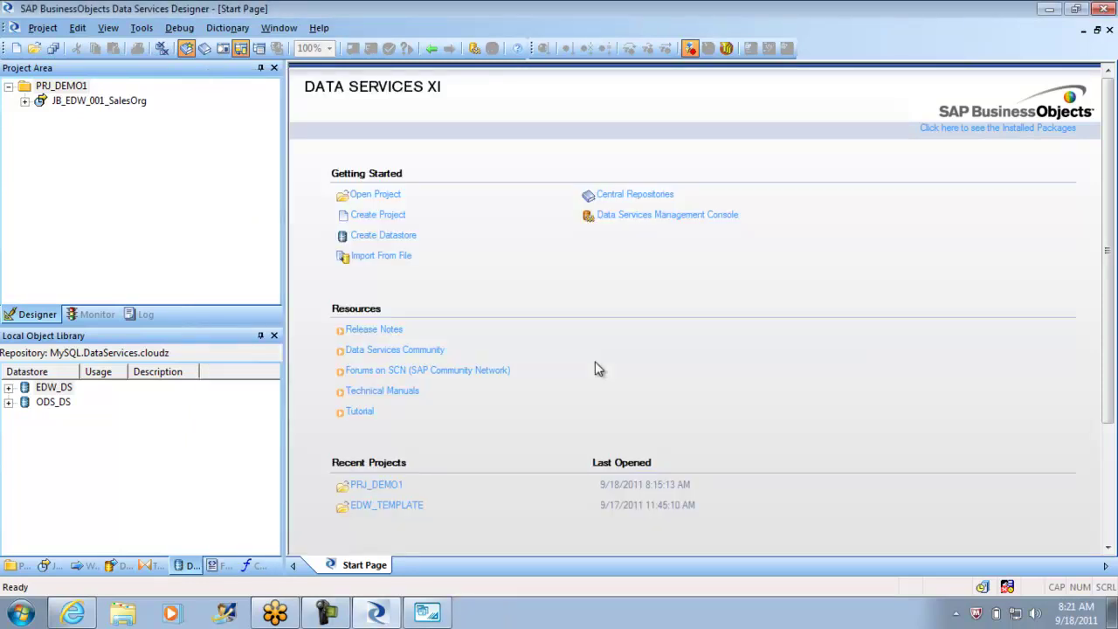
Glance at MySQL Workbench, return to Data Services Designer and inspect the DF_001_02_PostDept data flow under JB_EDW_001_SalesOrg and its temp1_posdept target table
{"action": "left_click", "coordinate": [427, 614]}
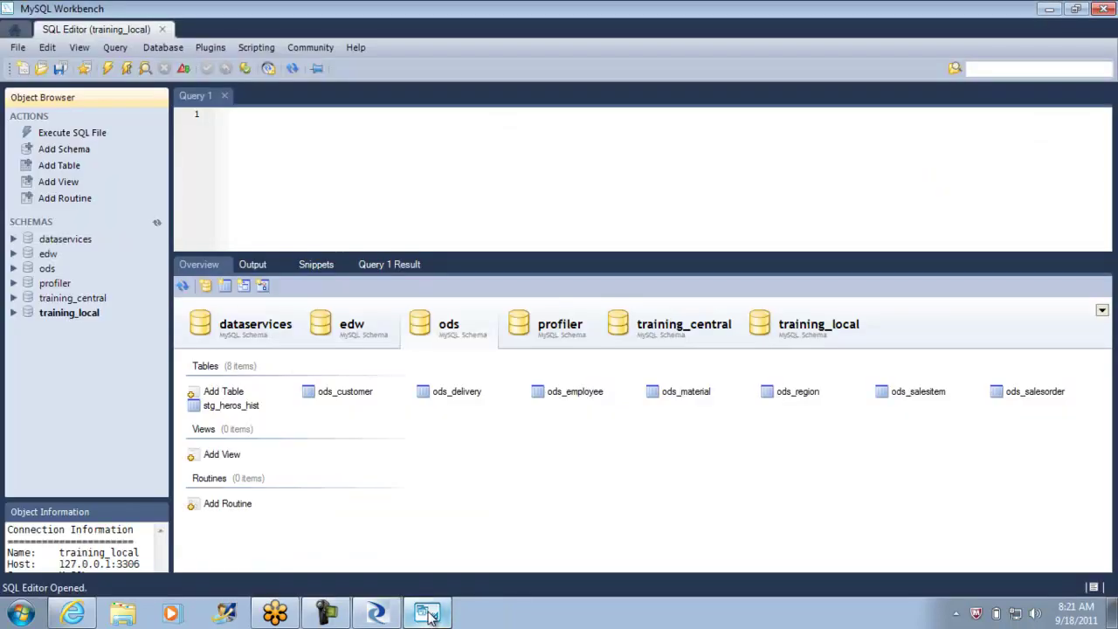
{"action": "left_click", "coordinate": [427, 614]}
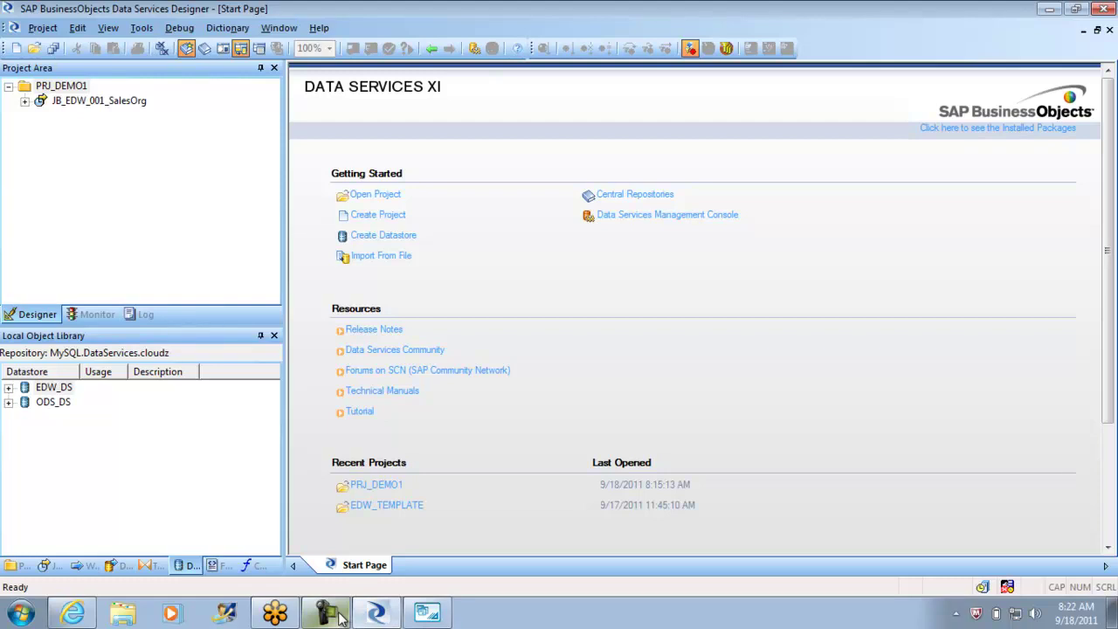
{"action": "left_click", "coordinate": [25, 102]}
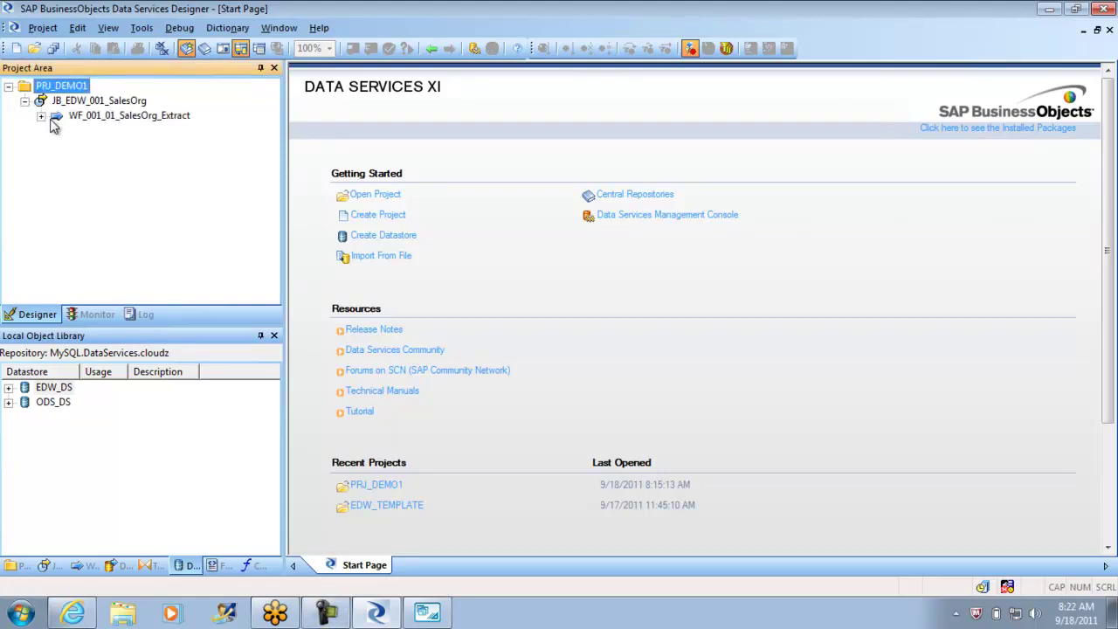
{"action": "left_click", "coordinate": [40, 116]}
{"action": "left_click", "coordinate": [57, 130]}
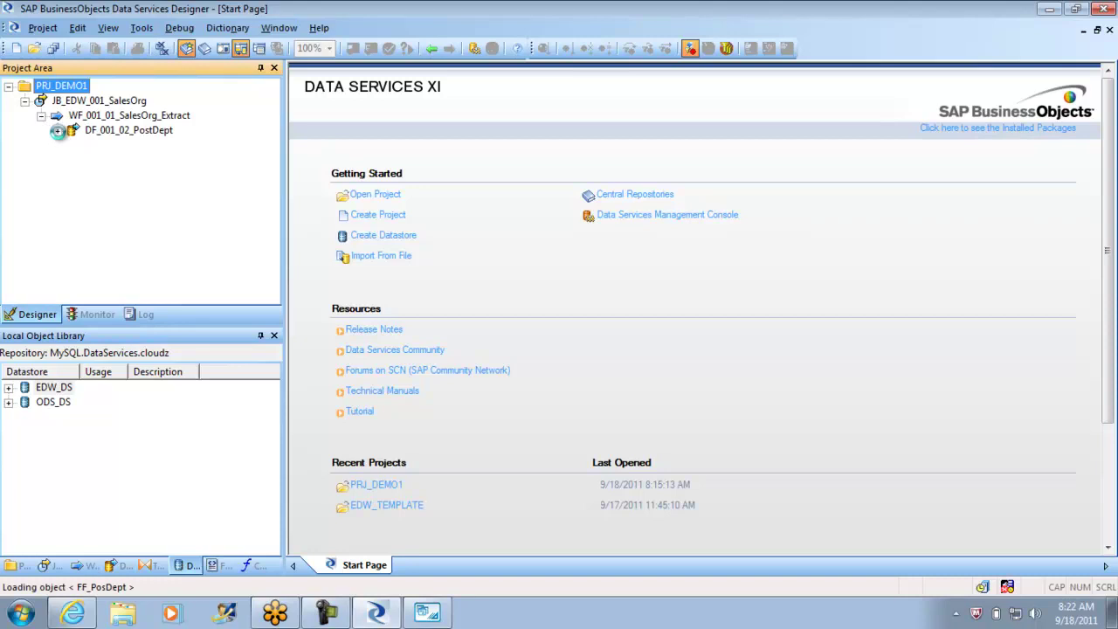
{"action": "double_click", "coordinate": [135, 134]}
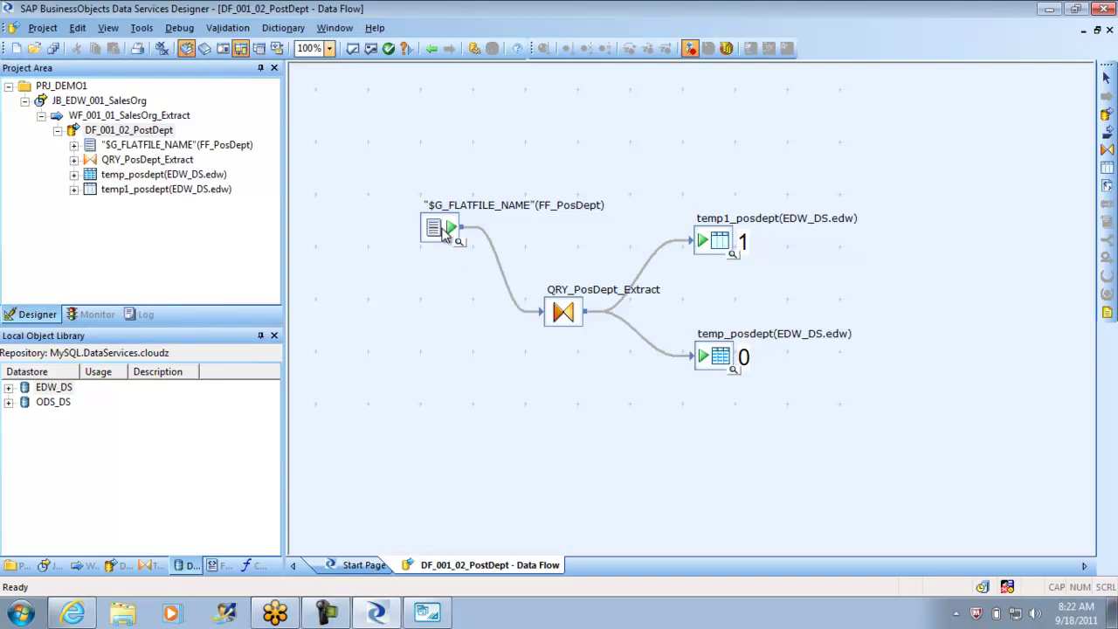
{"action": "double_click", "coordinate": [717, 243]}
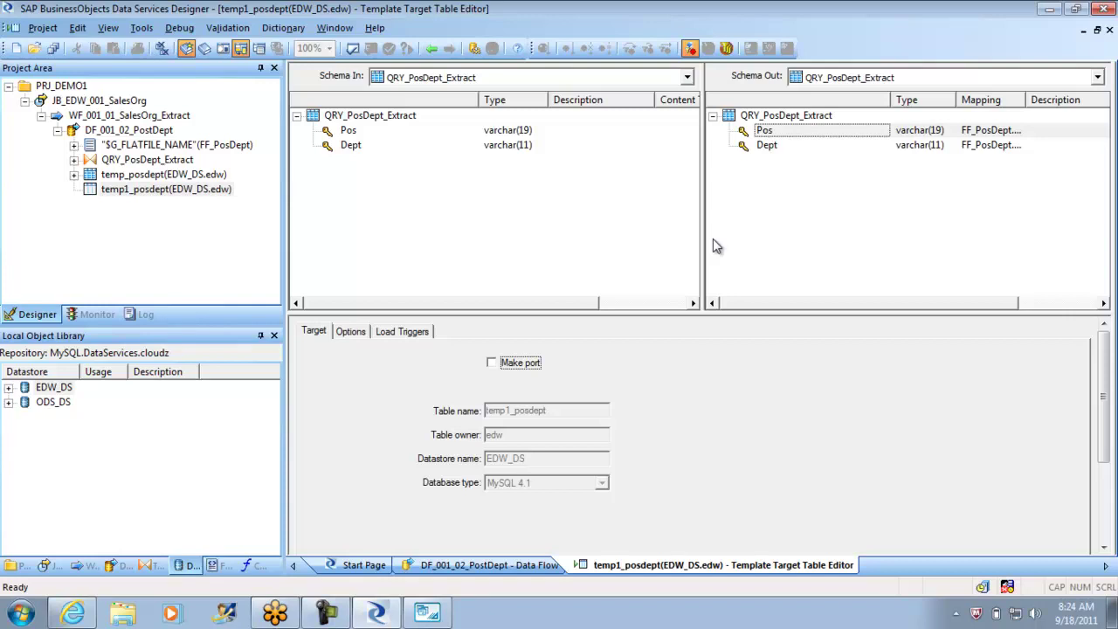
Switch to Internet Explorer and go to youtube.com
{"action": "left_click", "coordinate": [428, 613]}
{"action": "left_click", "coordinate": [438, 617]}
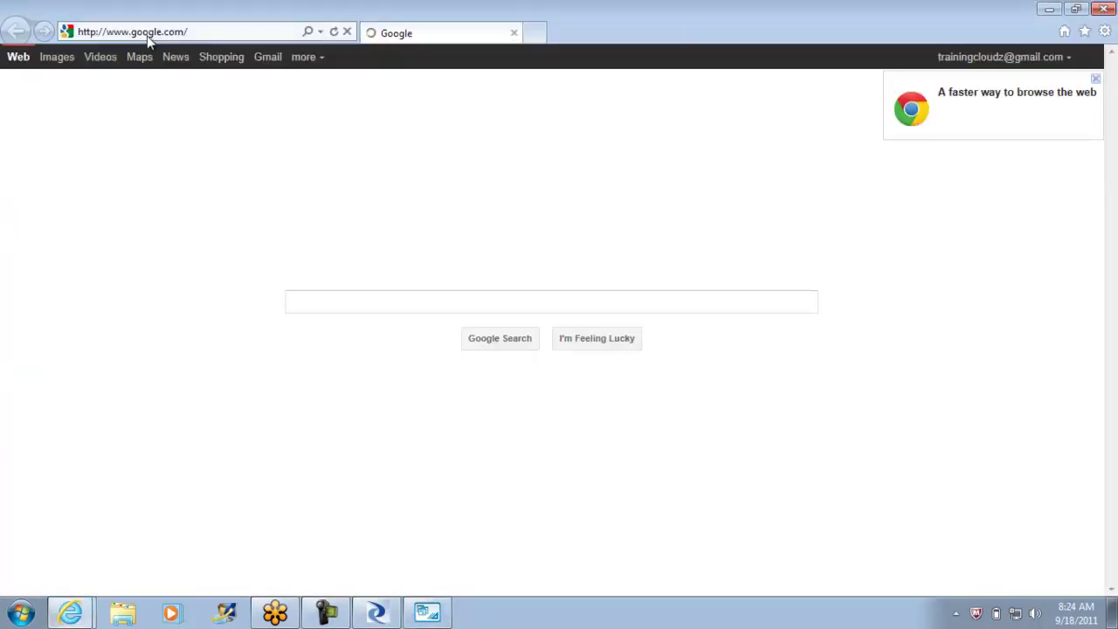
{"action": "left_click", "coordinate": [148, 35]}
{"action": "type", "text": "youtube."}
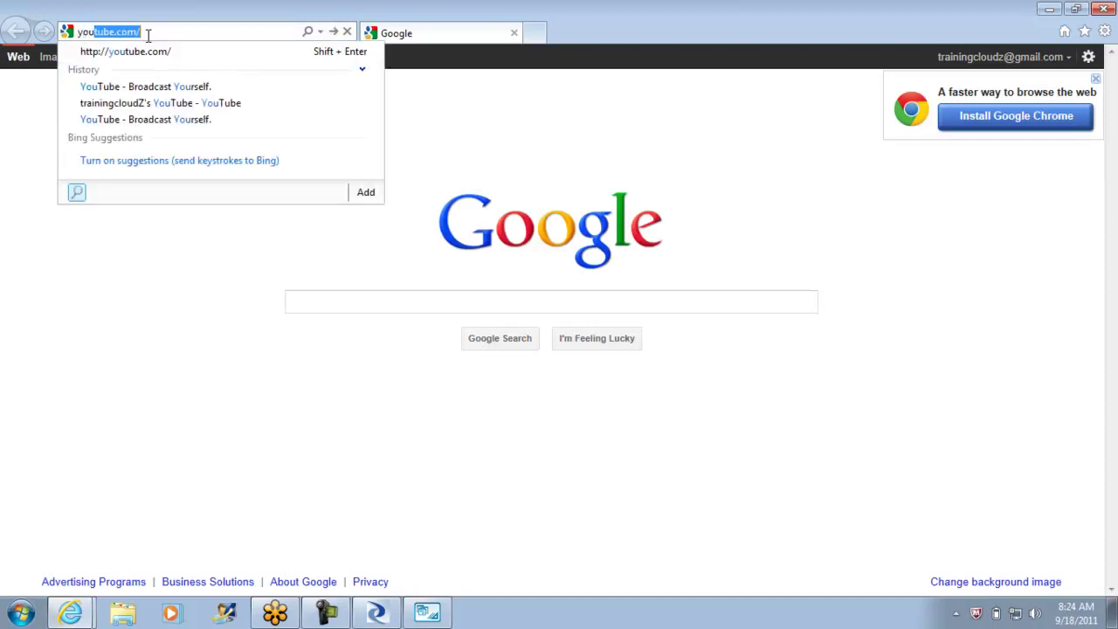
{"action": "type", "text": "com"}
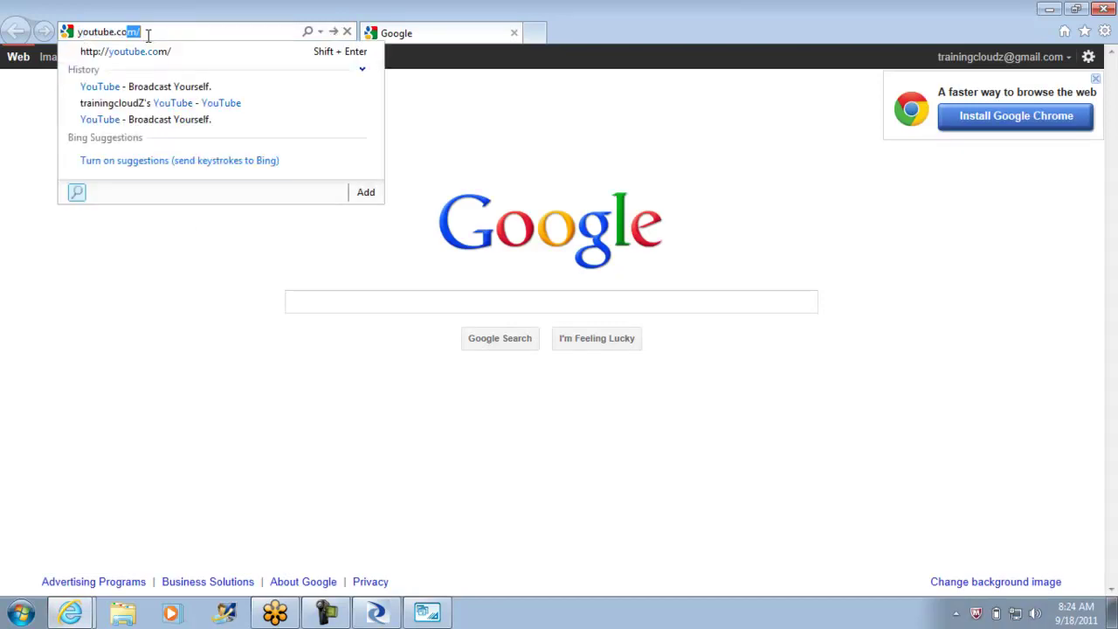
{"action": "key", "text": "Return"}
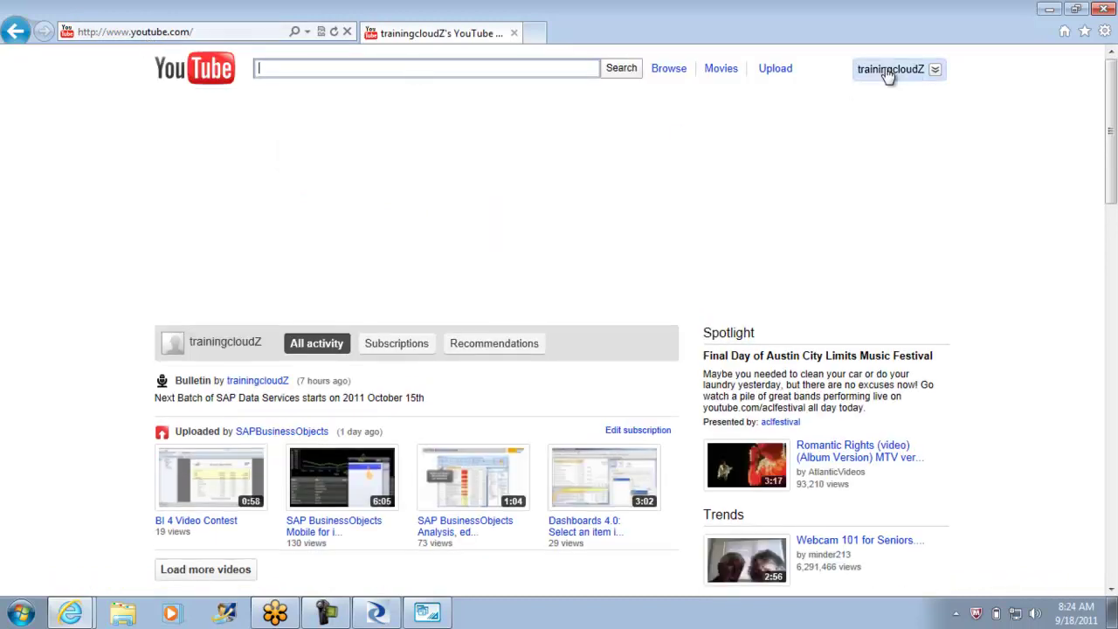
Open the signed-in account's YouTube channel page and look through its uploads and playlists
{"action": "left_click", "coordinate": [890, 73]}
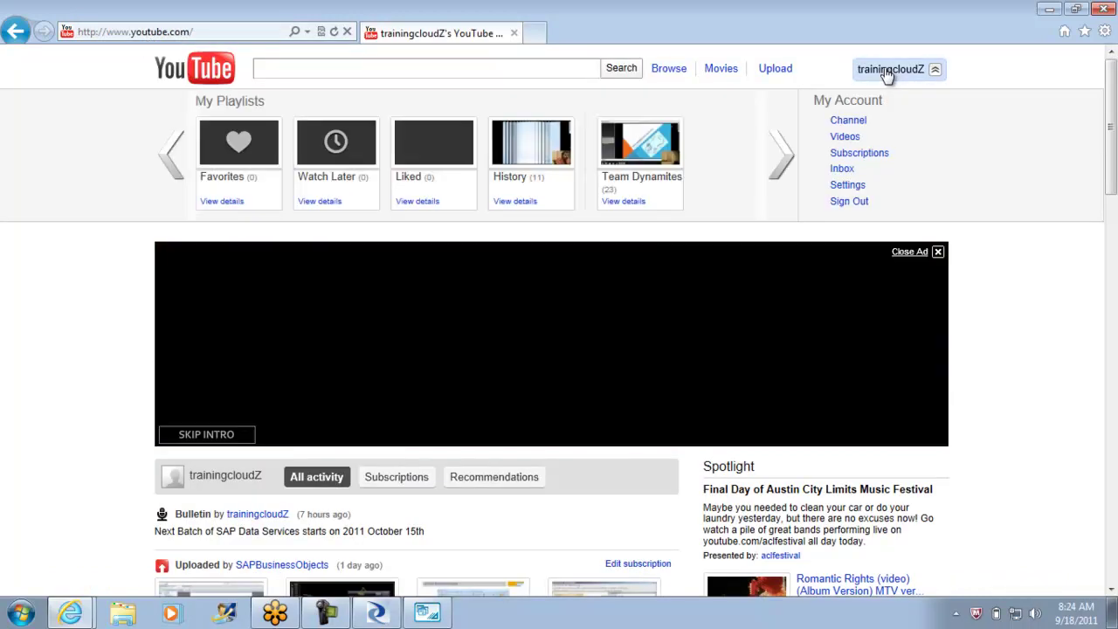
{"action": "left_click", "coordinate": [848, 122]}
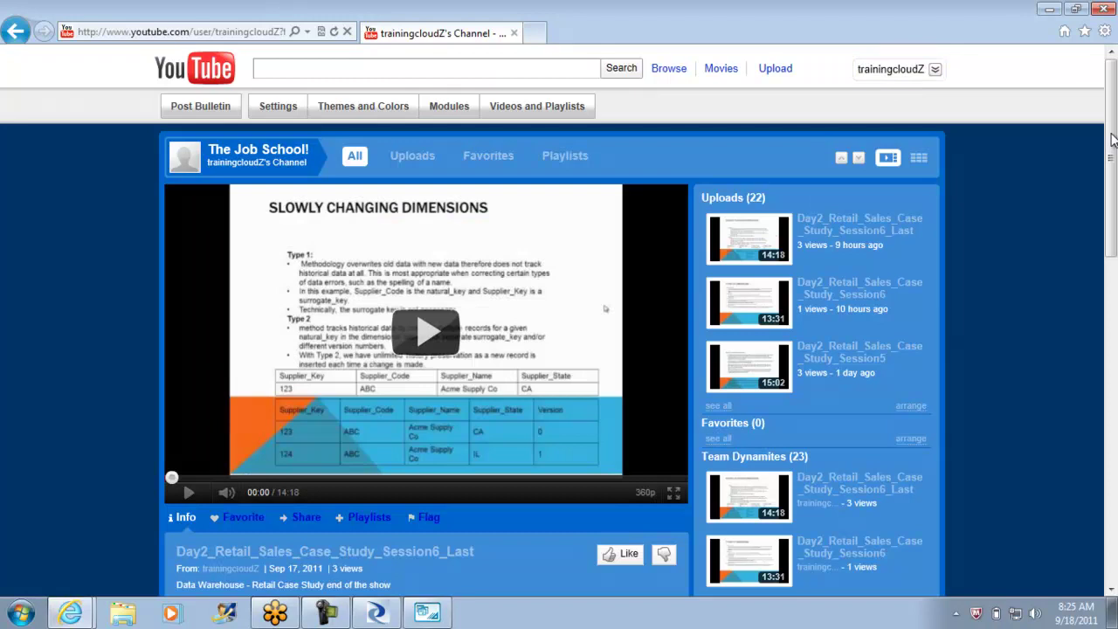
{"action": "left_click_drag", "start_coordinate": [1115, 218], "coordinate": [1115, 271]}
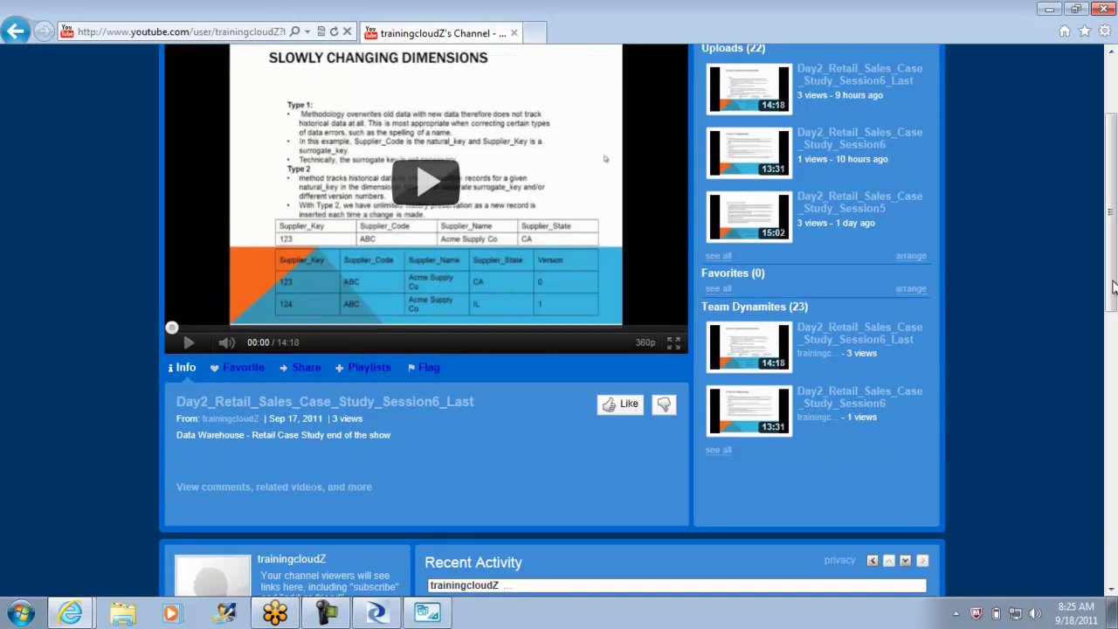
{"action": "left_click_drag", "start_coordinate": [1115, 289], "coordinate": [1113, 163]}
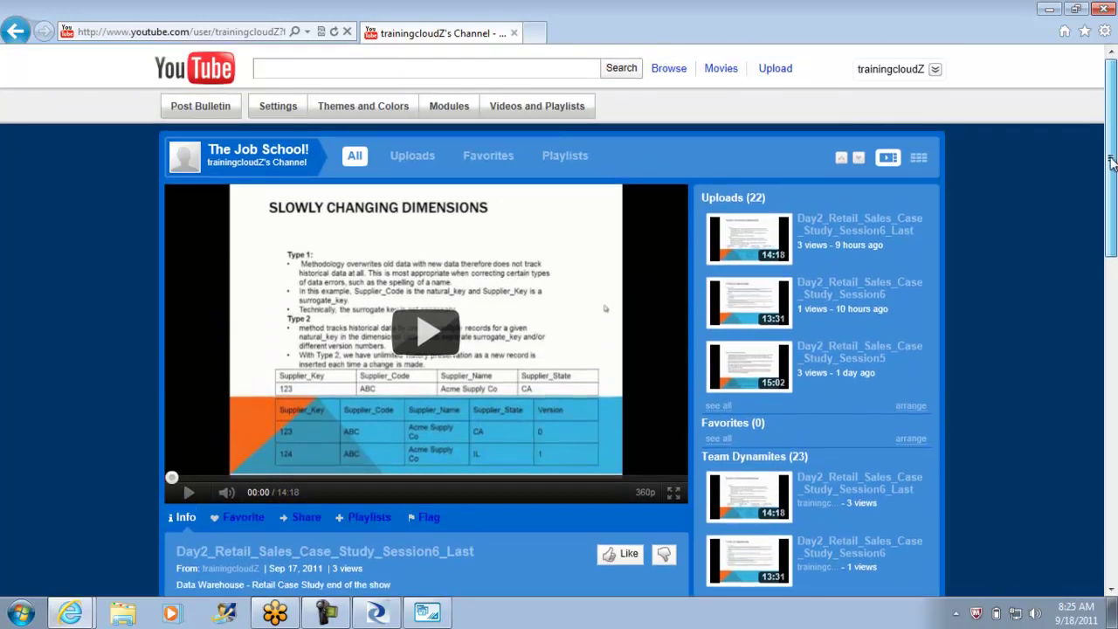
Open the account's list of uploaded videos and look through the Day3 and Day2 session recordings and their upload times
{"action": "left_click", "coordinate": [893, 73]}
{"action": "left_click", "coordinate": [847, 138]}
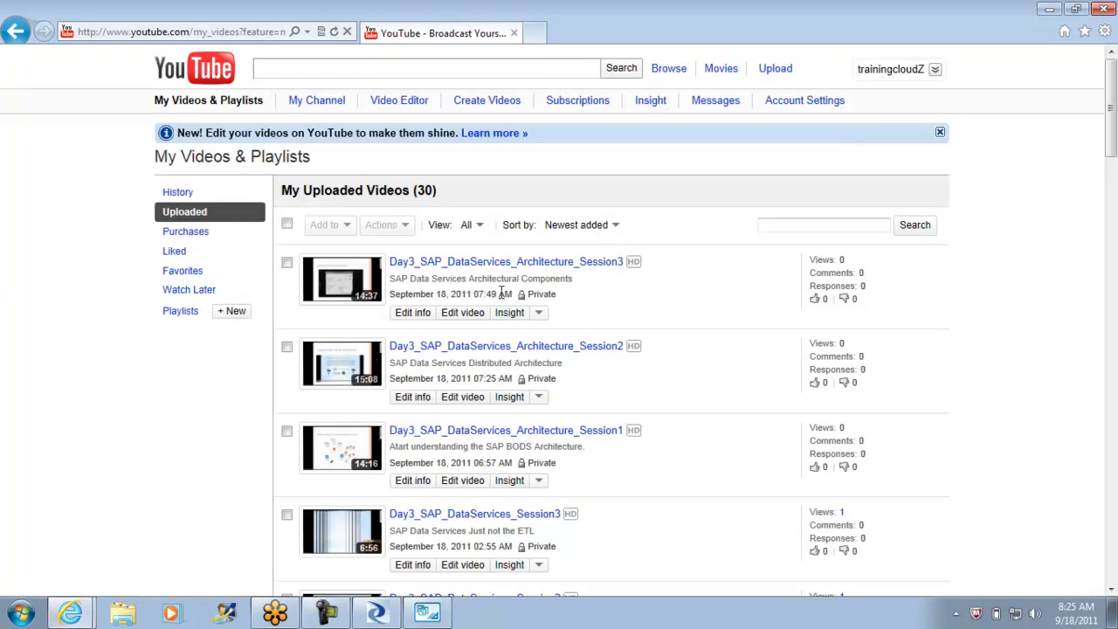
{"action": "left_click_drag", "start_coordinate": [496, 293], "coordinate": [478, 293]}
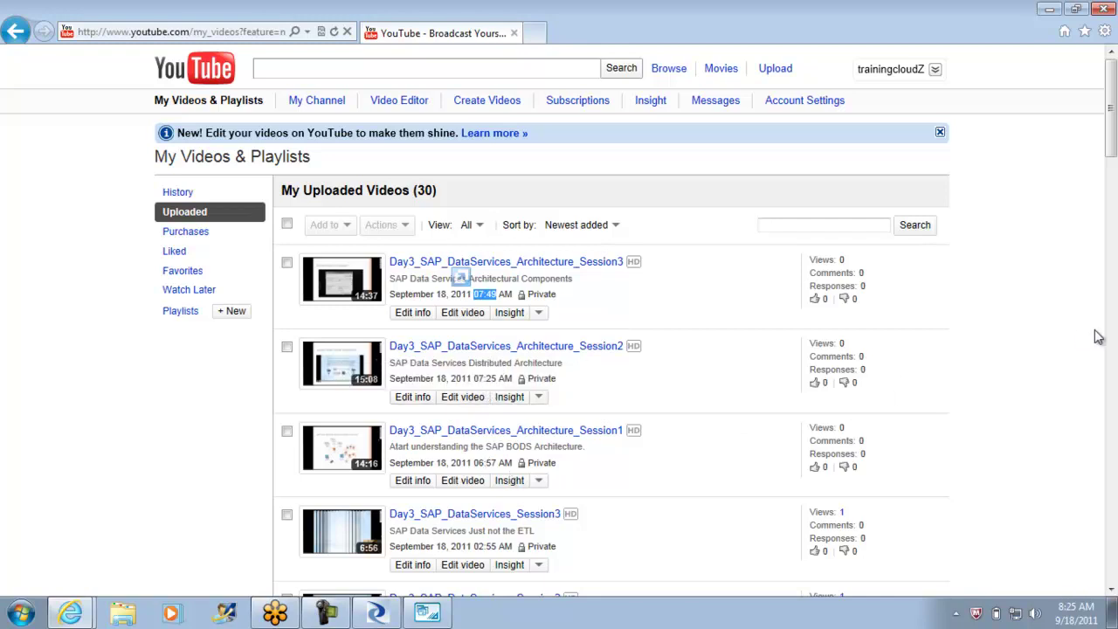
{"action": "left_click", "coordinate": [517, 549]}
{"action": "left_click_drag", "start_coordinate": [517, 548], "coordinate": [482, 550]}
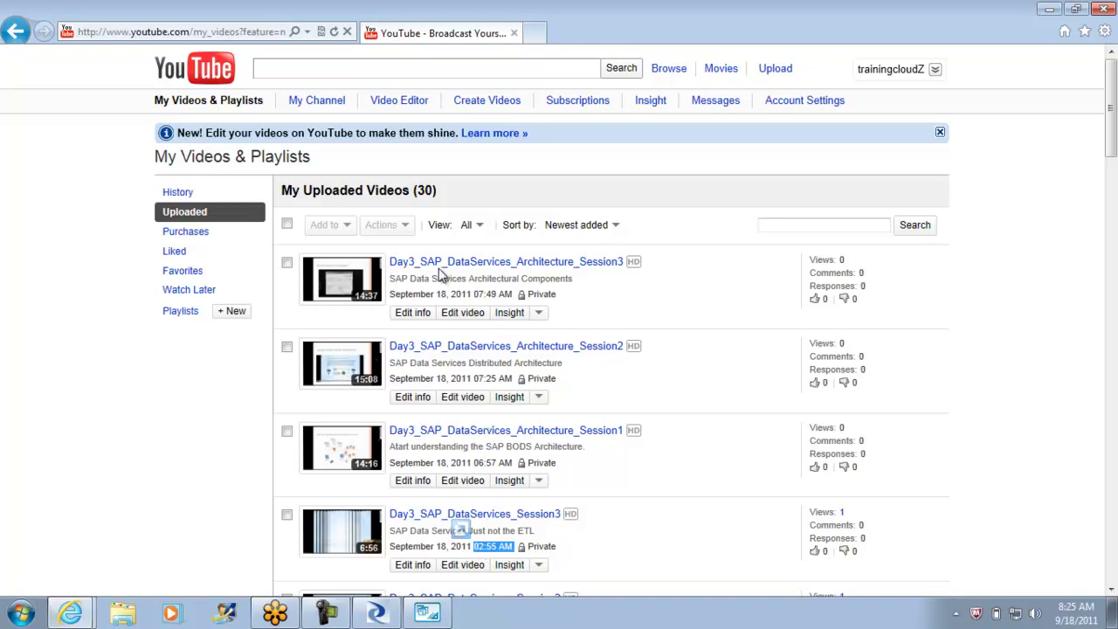
{"action": "left_click_drag", "start_coordinate": [1113, 106], "coordinate": [1112, 172]}
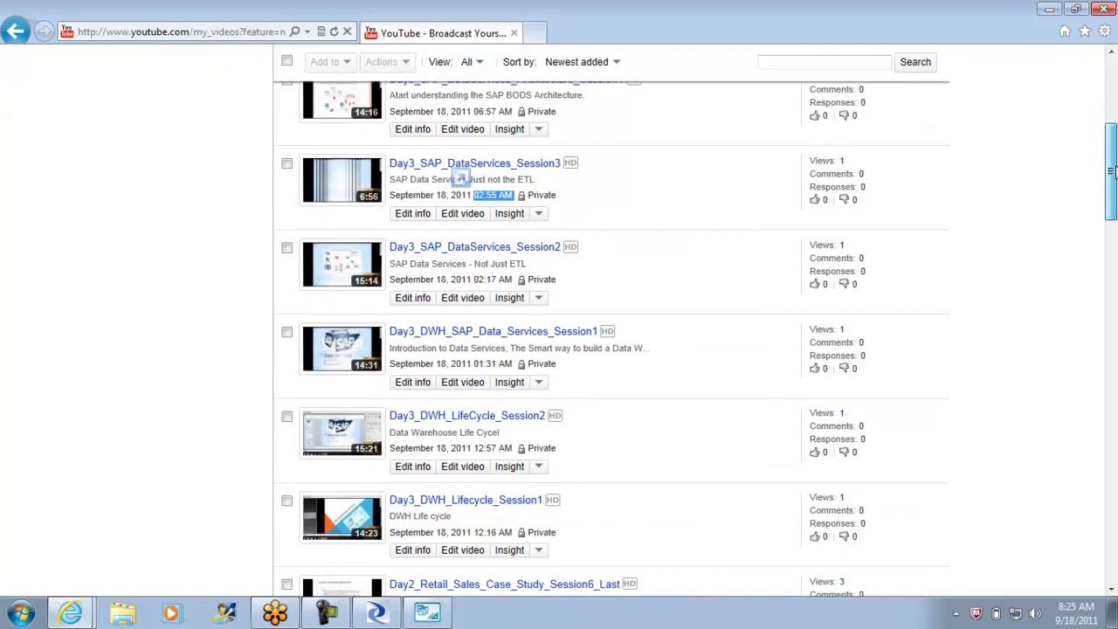
{"action": "left_click_drag", "start_coordinate": [1113, 171], "coordinate": [1112, 190]}
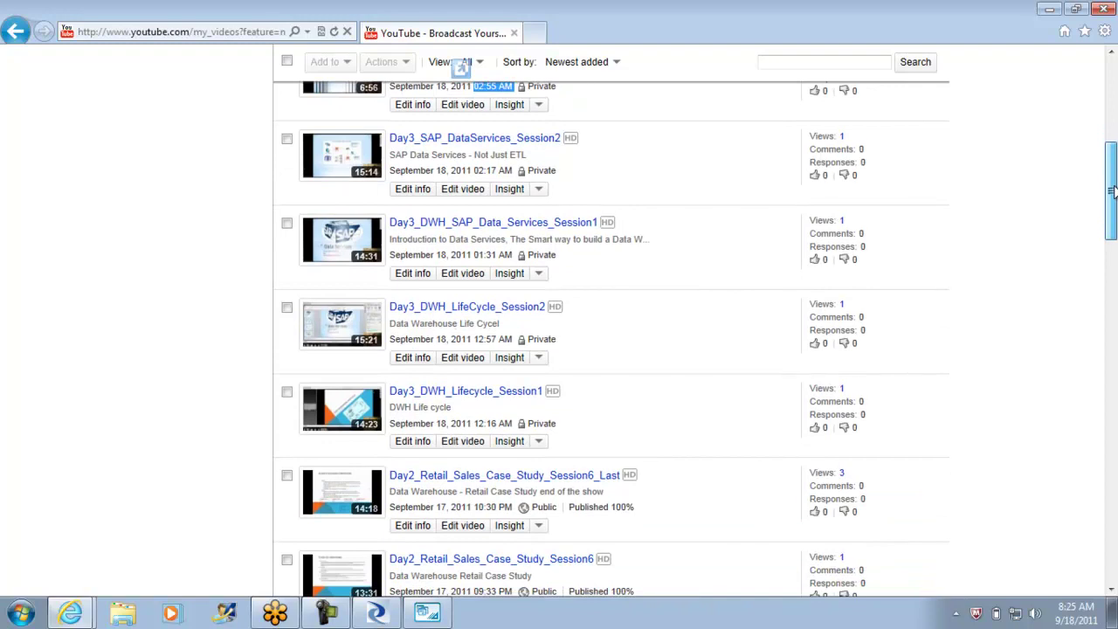
Review the Day3 session recordings in the uploaded videos list, including the privacy status of Day3_DWH_Lifecycle_Session1
{"action": "left_click_drag", "start_coordinate": [1112, 191], "coordinate": [1113, 101]}
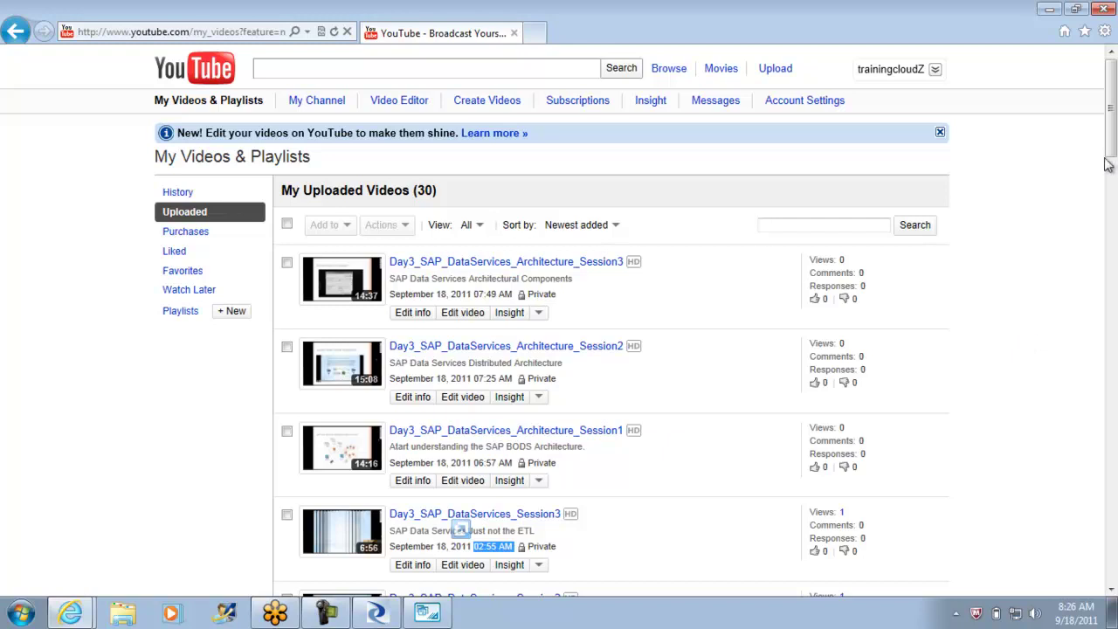
{"action": "left_click_drag", "start_coordinate": [1112, 142], "coordinate": [1112, 223]}
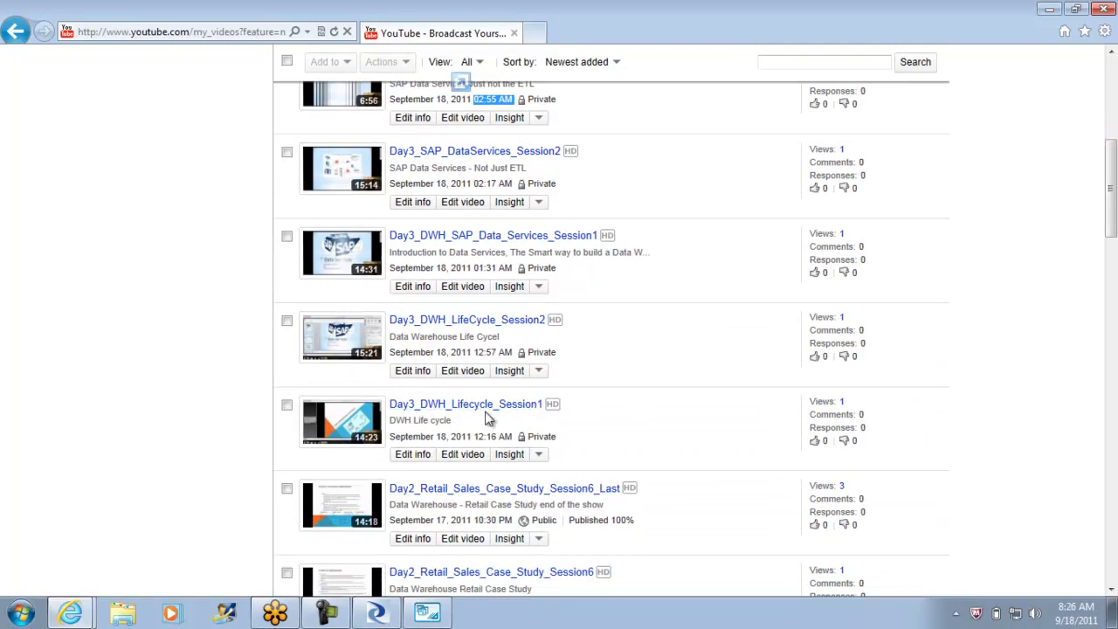
{"action": "double_click", "coordinate": [543, 441]}
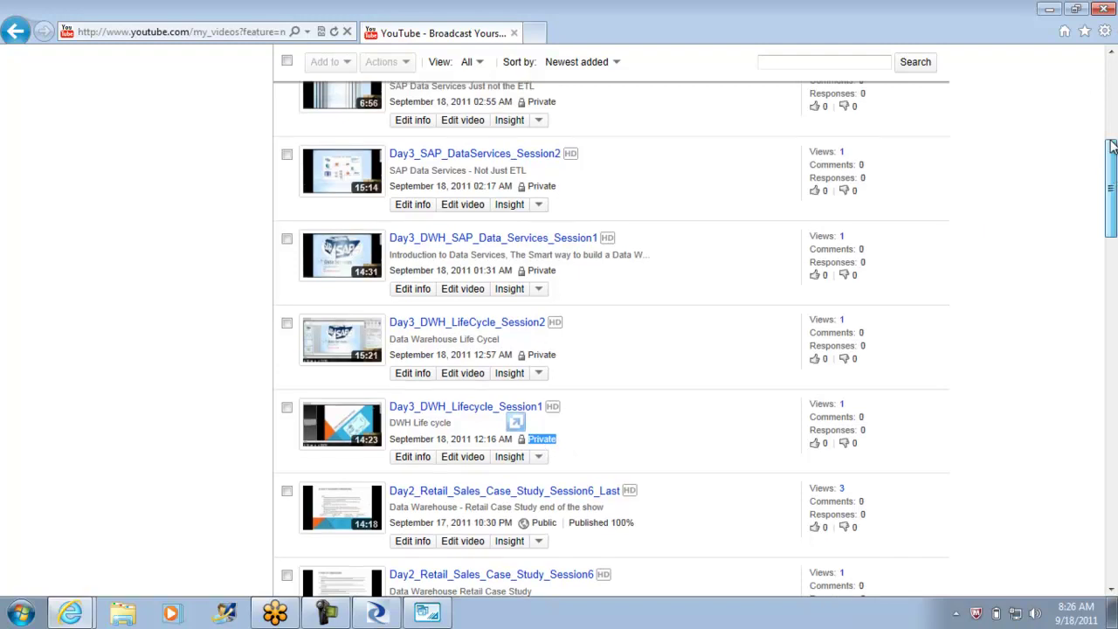
{"action": "scroll", "coordinate": [1092, 105], "scroll_direction": "up", "scroll_amount": 5}
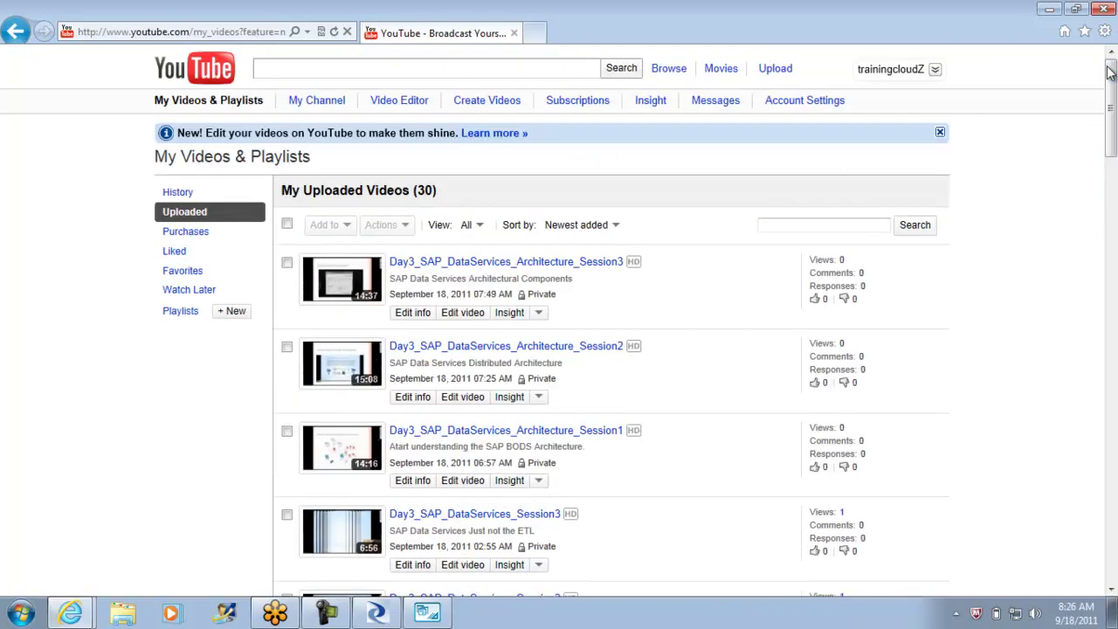
Close the browser, return to Data Services Designer and go back from the temp1_posdept target table editor to the DF_001_02_PostDept data flow
{"action": "left_click", "coordinate": [1104, 9]}
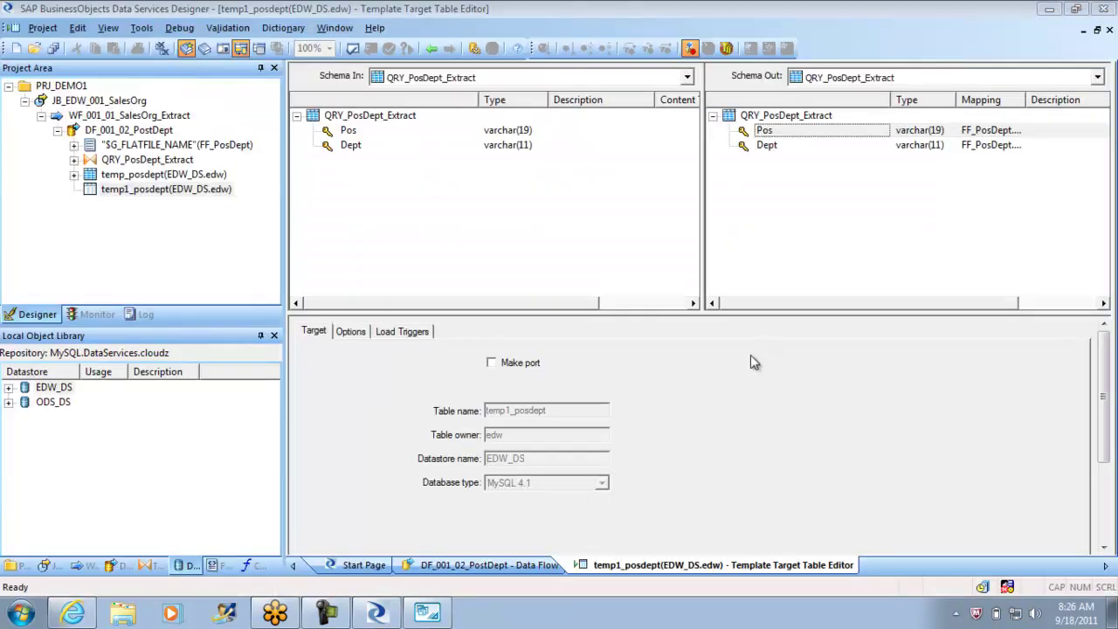
{"action": "left_click", "coordinate": [432, 49]}
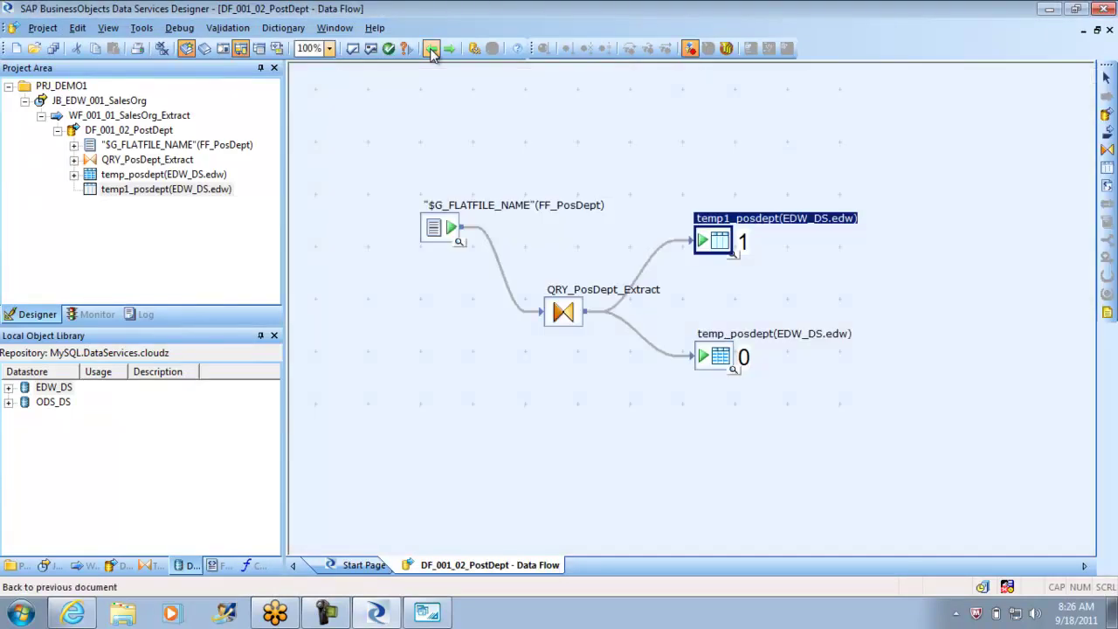
{"action": "left_click", "coordinate": [405, 377]}
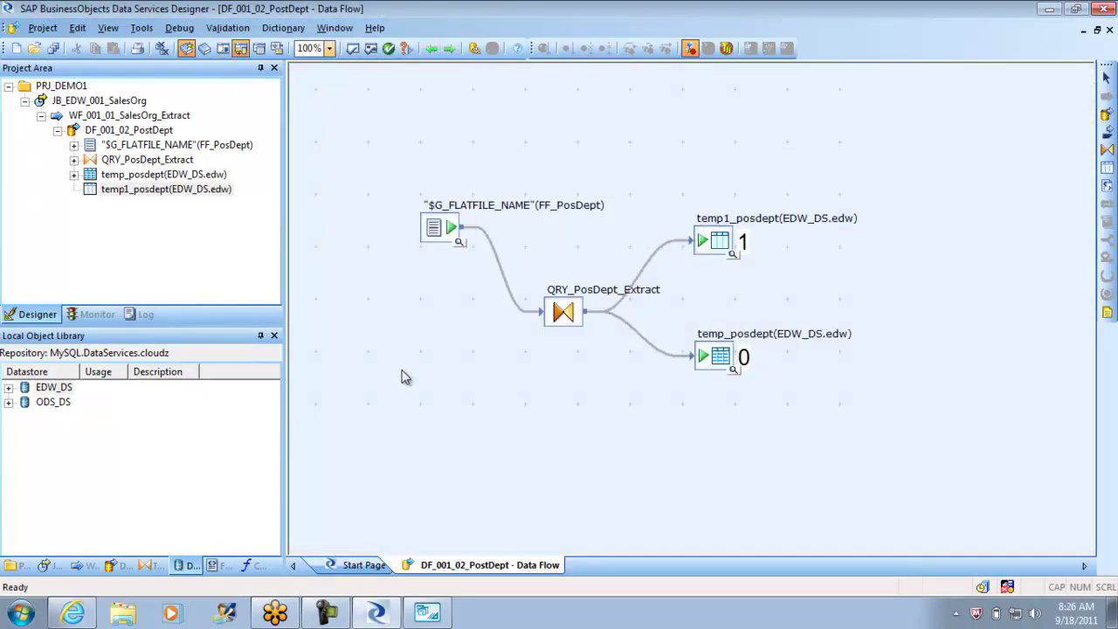